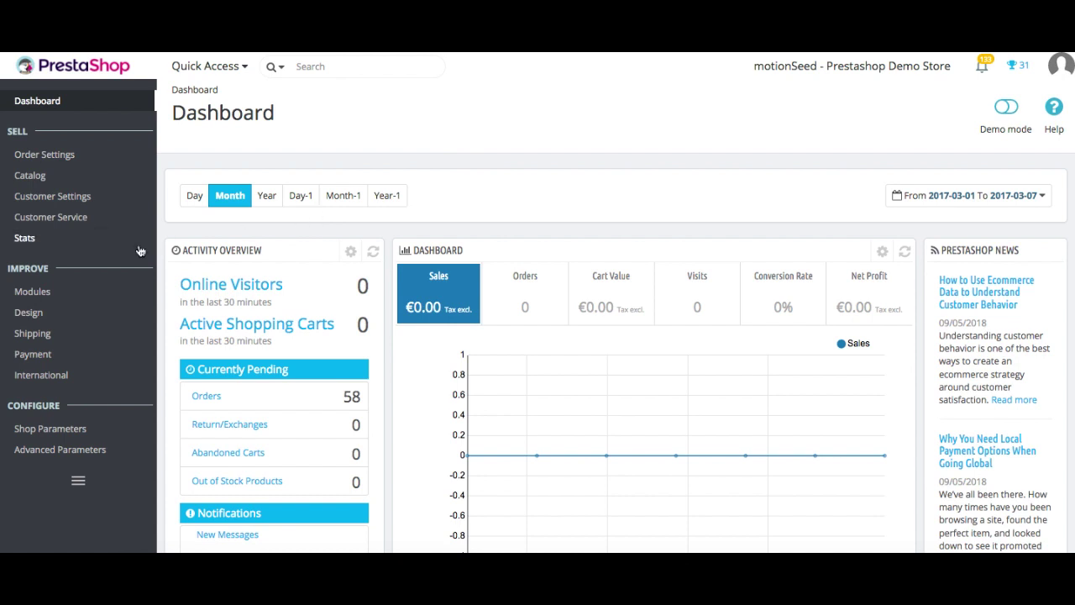
Create a new Advanced Shipping cost rule under Shipping and name it "Shipping 1"
{"action": "mouse_move", "coordinate": [107, 346]}
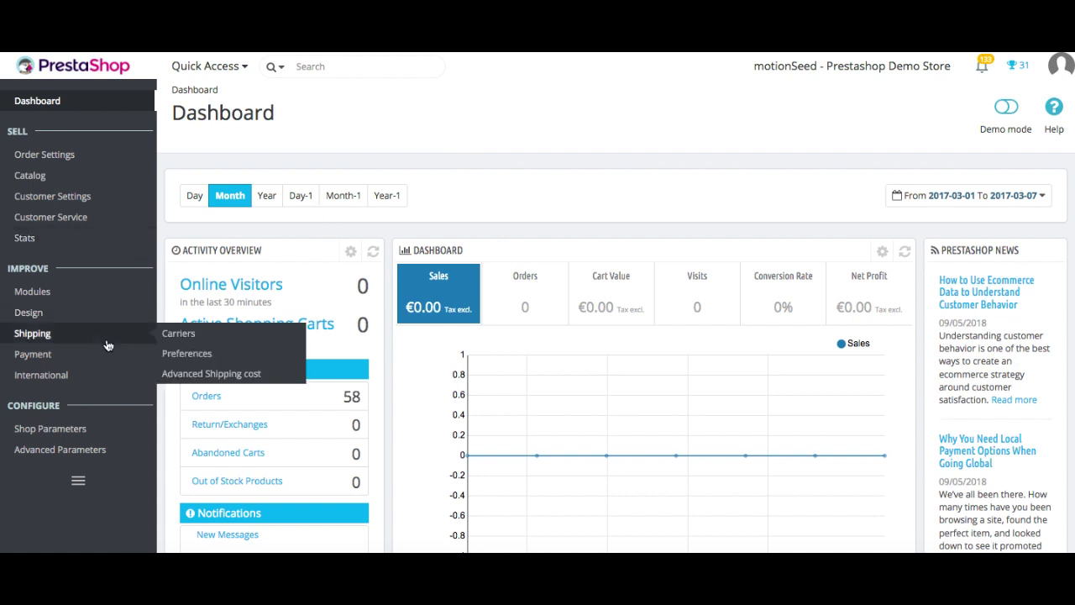
{"action": "left_click", "coordinate": [187, 378]}
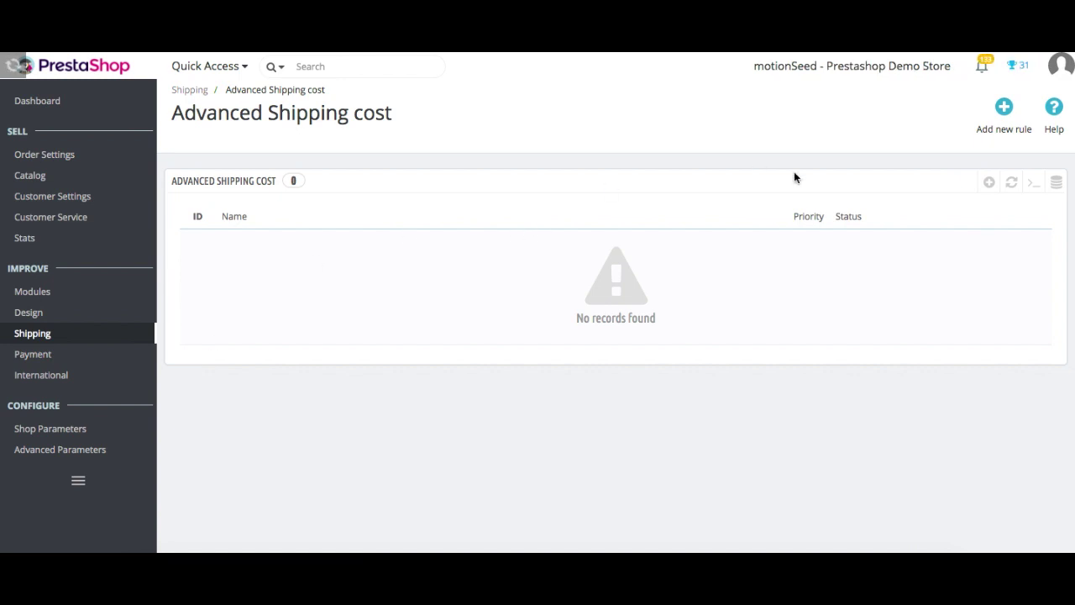
{"action": "left_click", "coordinate": [1005, 109]}
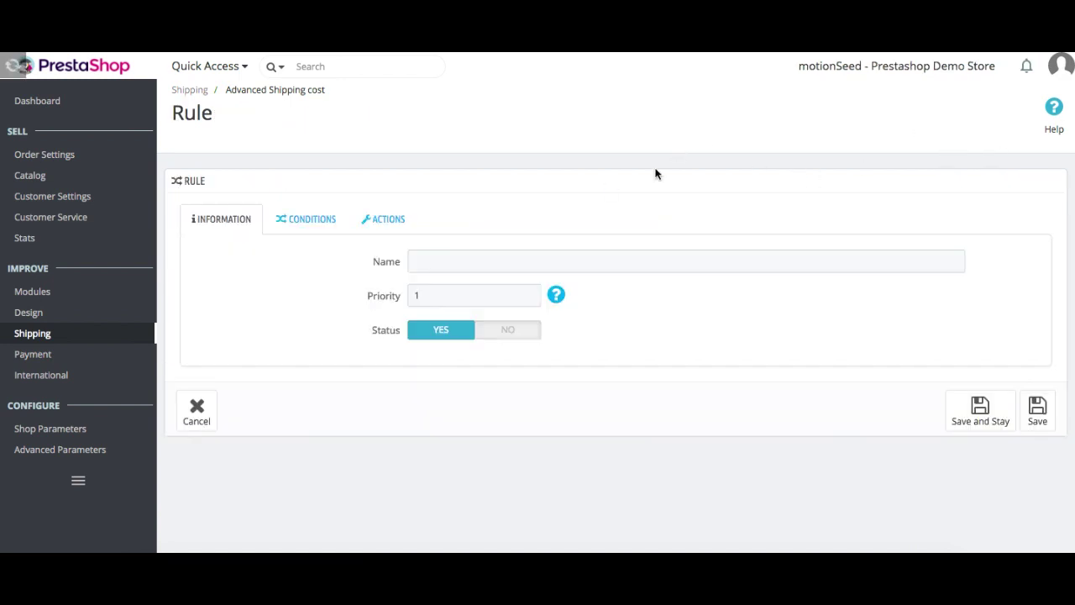
{"action": "left_click", "coordinate": [567, 264]}
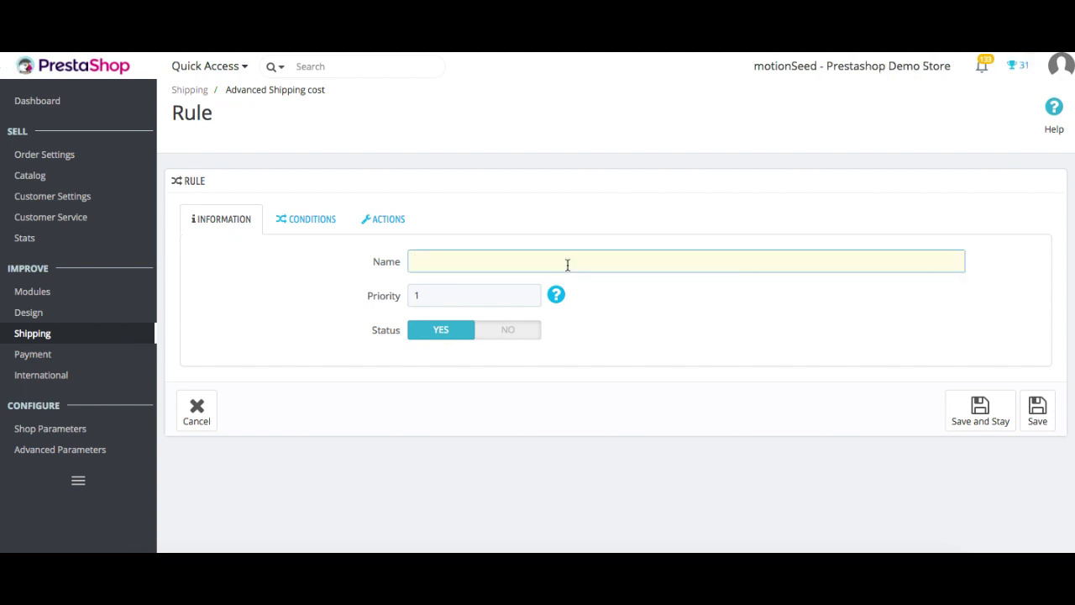
{"action": "type", "text": "Shipping"}
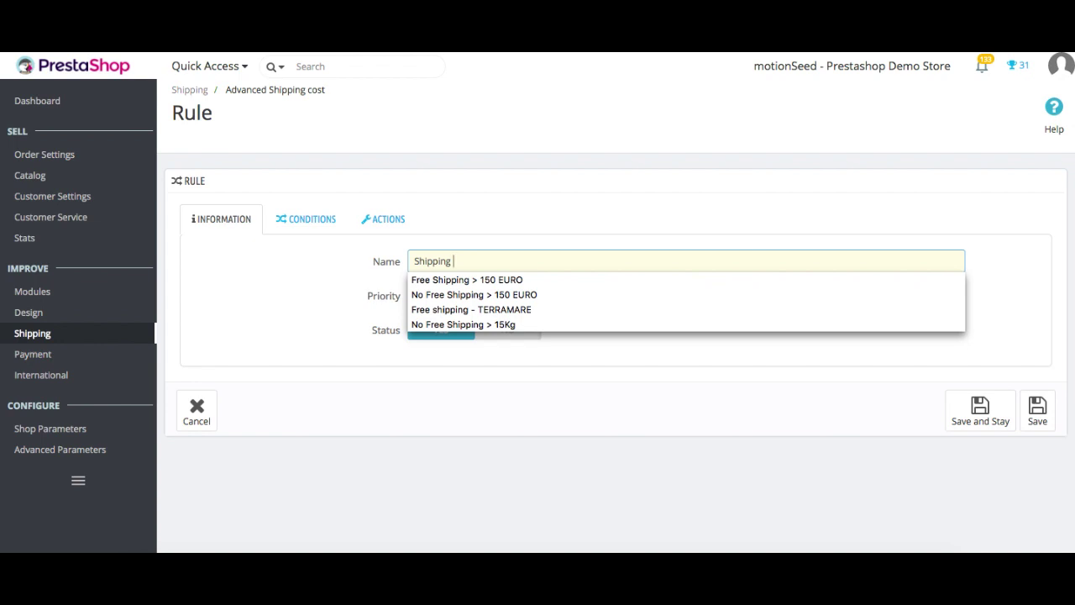
{"action": "type", "text": " 1"}
{"action": "left_click", "coordinate": [563, 217]}
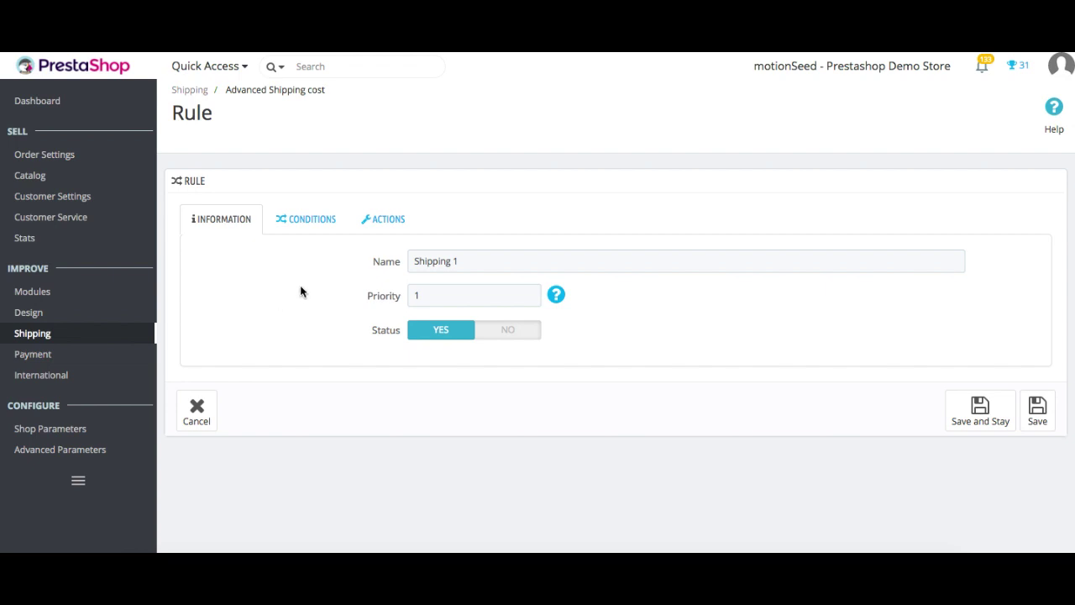
Enable the Countries restriction in the rule's conditions and remove all countries from the selected list
{"action": "left_click", "coordinate": [318, 237]}
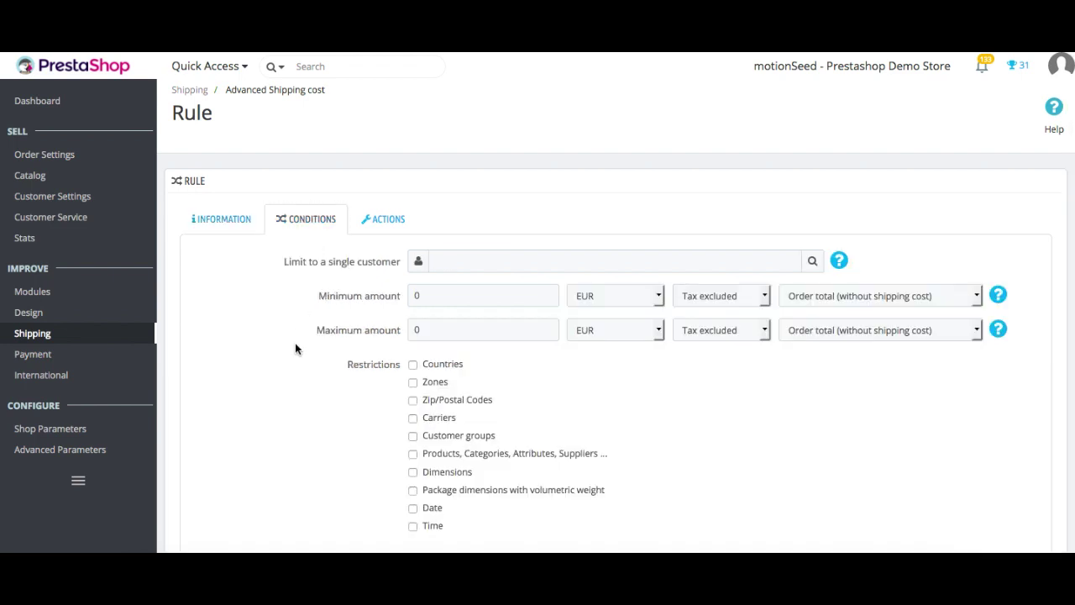
{"action": "scroll", "coordinate": [295, 344], "scroll_direction": "down", "scroll_amount": 1}
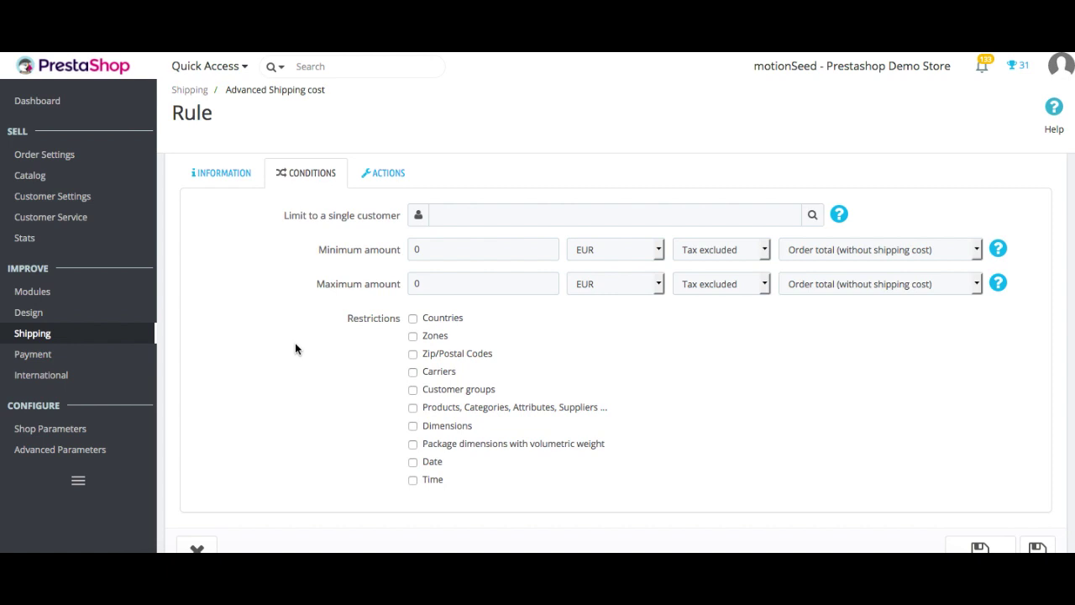
{"action": "scroll", "coordinate": [295, 343], "scroll_direction": "down", "scroll_amount": 1}
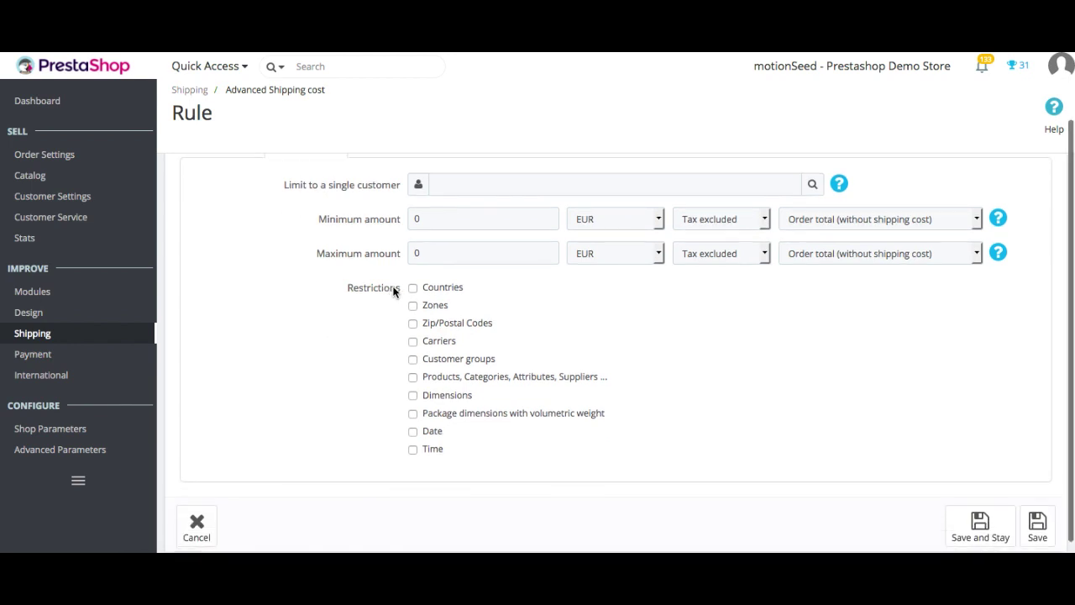
{"action": "left_click", "coordinate": [413, 288]}
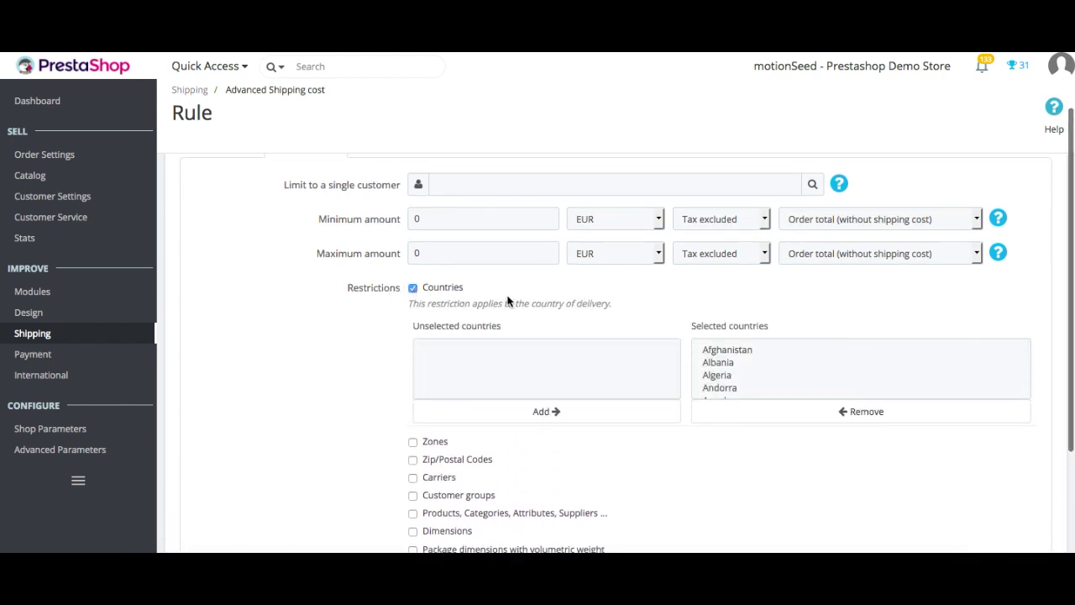
{"action": "left_click", "coordinate": [751, 351]}
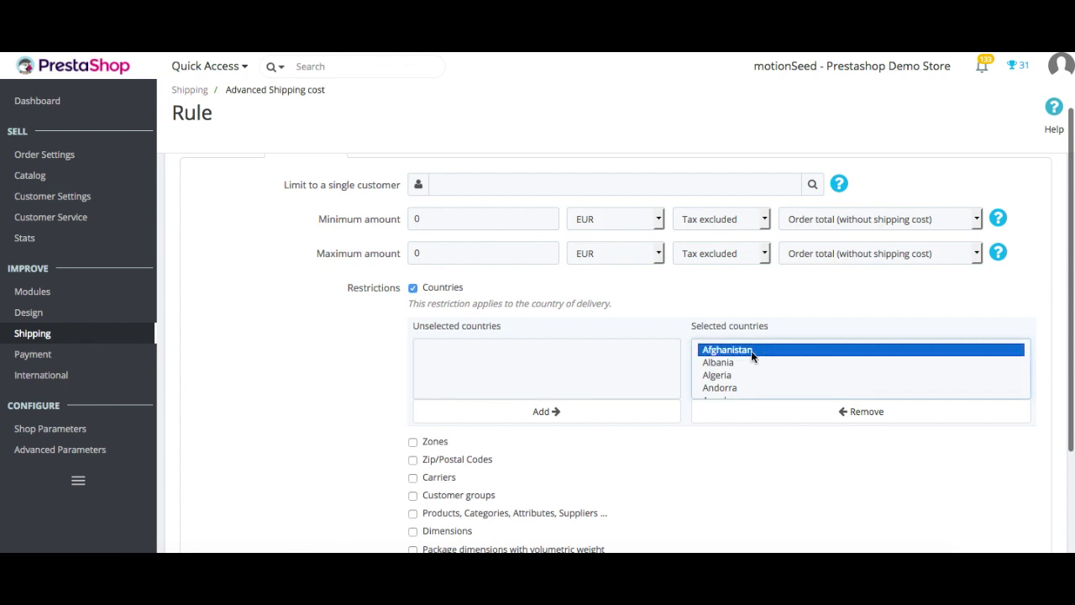
{"action": "scroll", "coordinate": [751, 353], "scroll_direction": "down", "scroll_amount": 10}
{"action": "left_click", "coordinate": [752, 391], "text": "shift"}
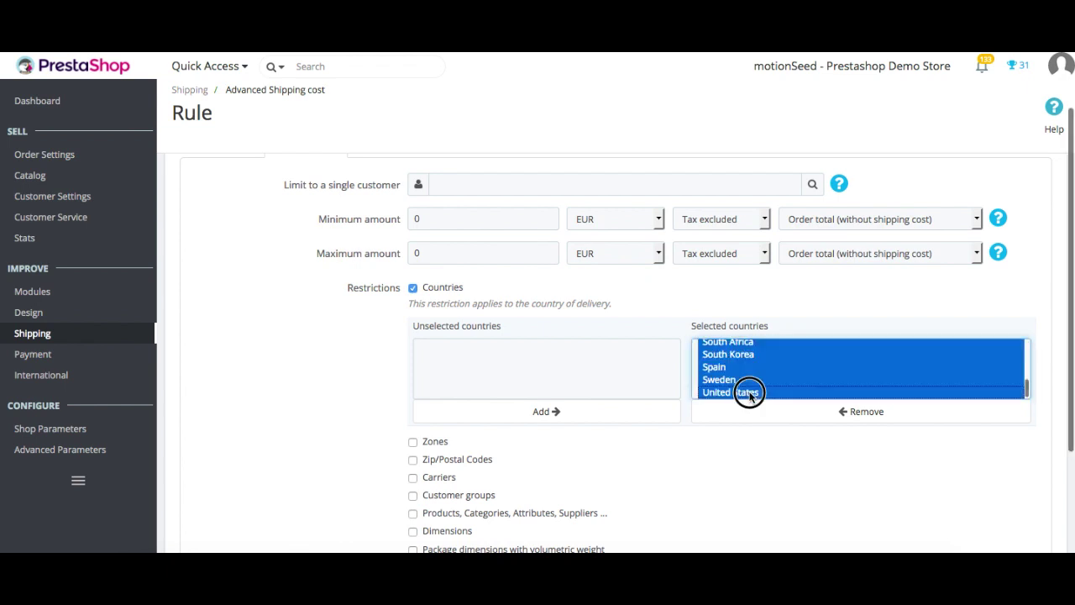
{"action": "left_click", "coordinate": [782, 415]}
Add Germany to the selected countries of the Countries restriction
{"action": "left_click", "coordinate": [574, 391]}
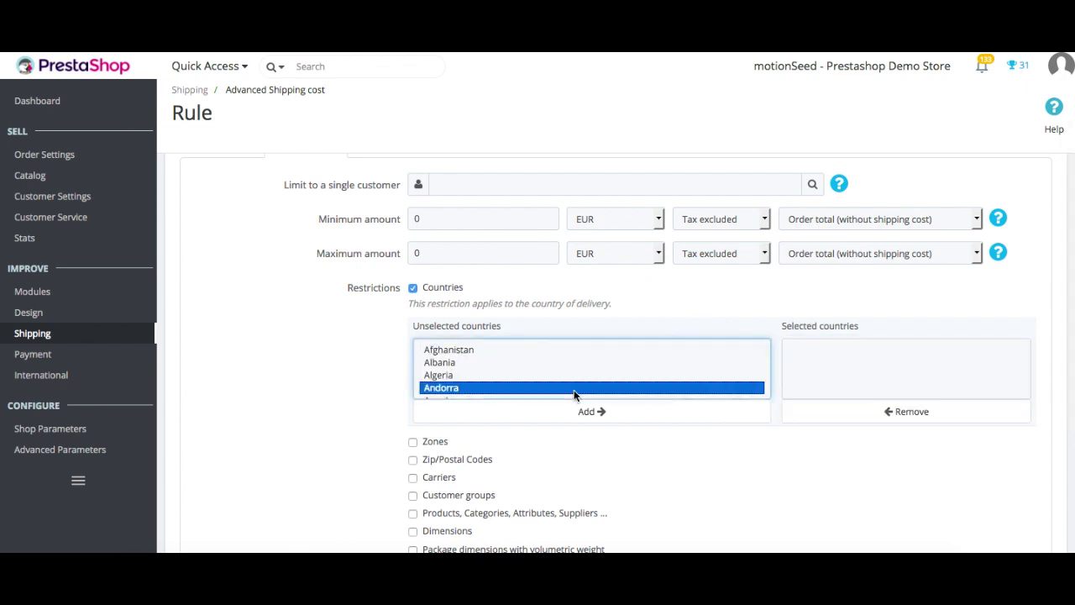
{"action": "scroll", "coordinate": [575, 369], "scroll_direction": "down", "scroll_amount": 5}
{"action": "left_click", "coordinate": [575, 389]}
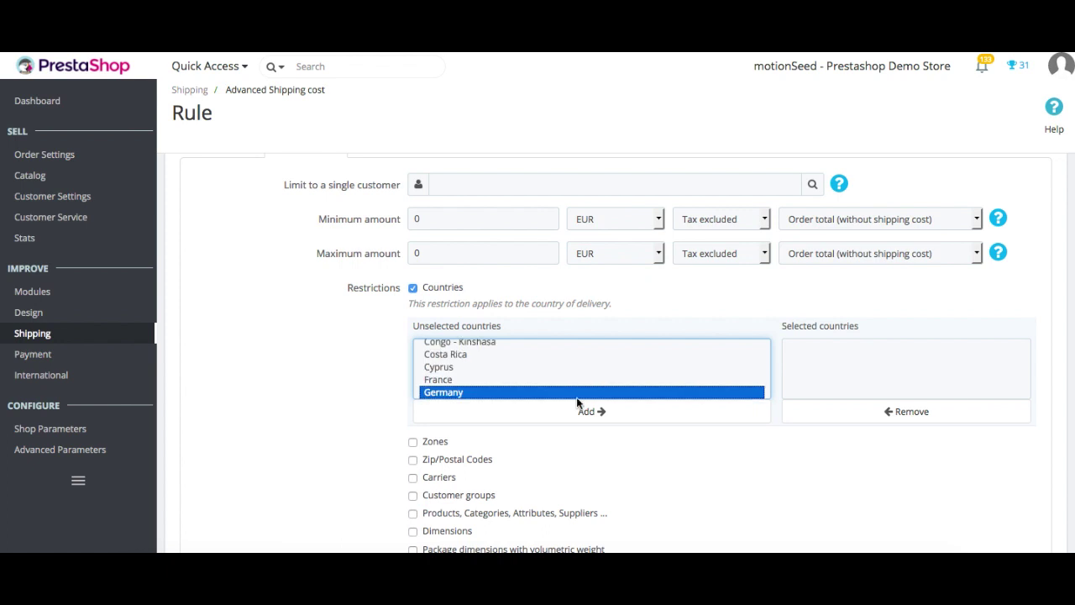
{"action": "left_click", "coordinate": [591, 411]}
Find Belgium among the unselected countries and add it to the selected countries
{"action": "left_click", "coordinate": [548, 368]}
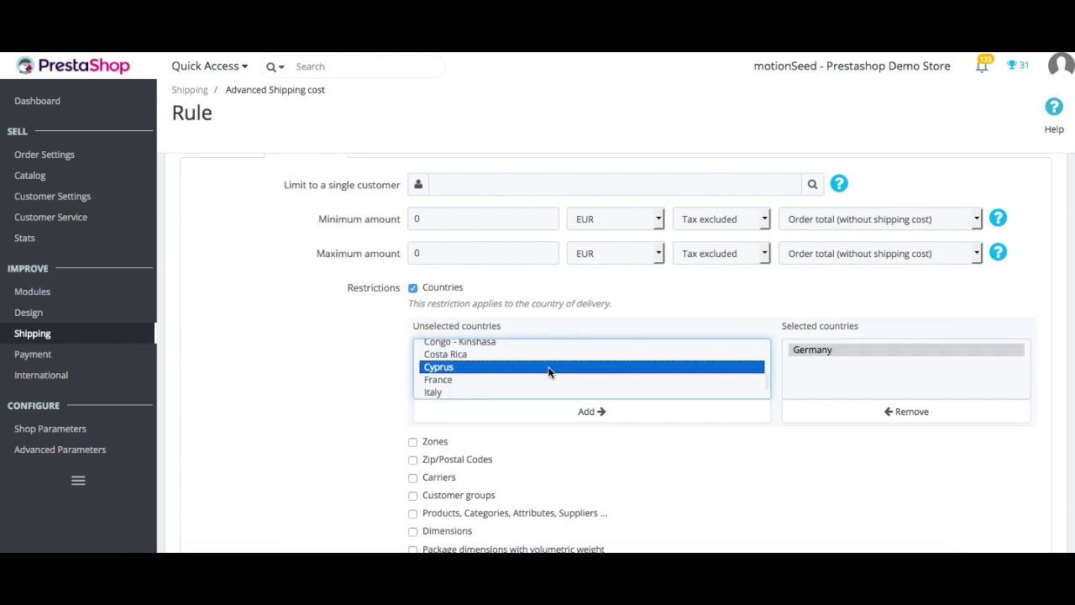
{"action": "key", "text": "b"}
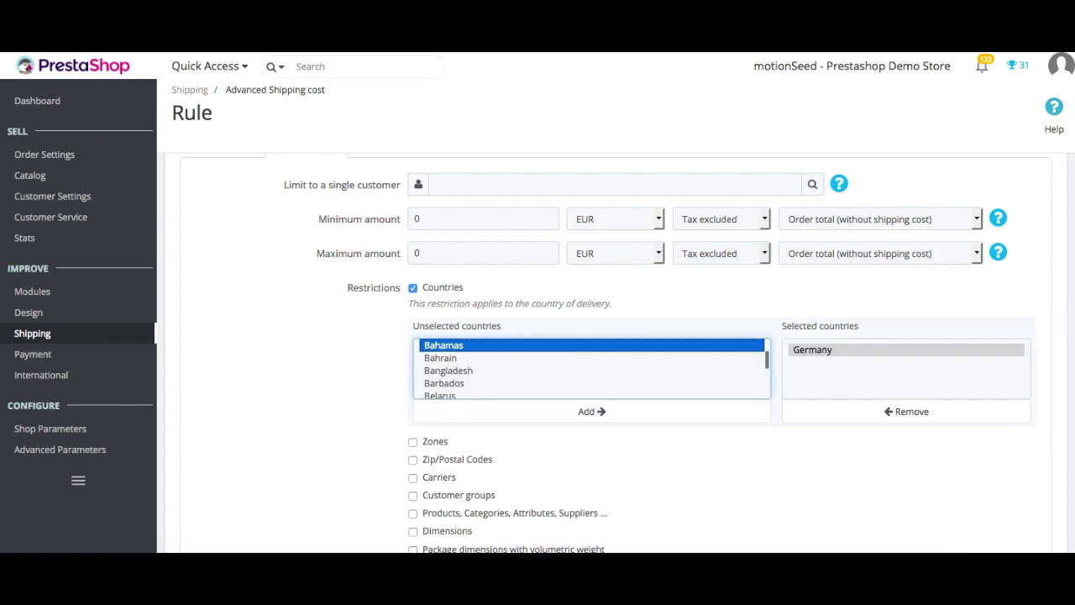
{"action": "key", "text": "e"}
{"action": "left_click", "coordinate": [497, 372]}
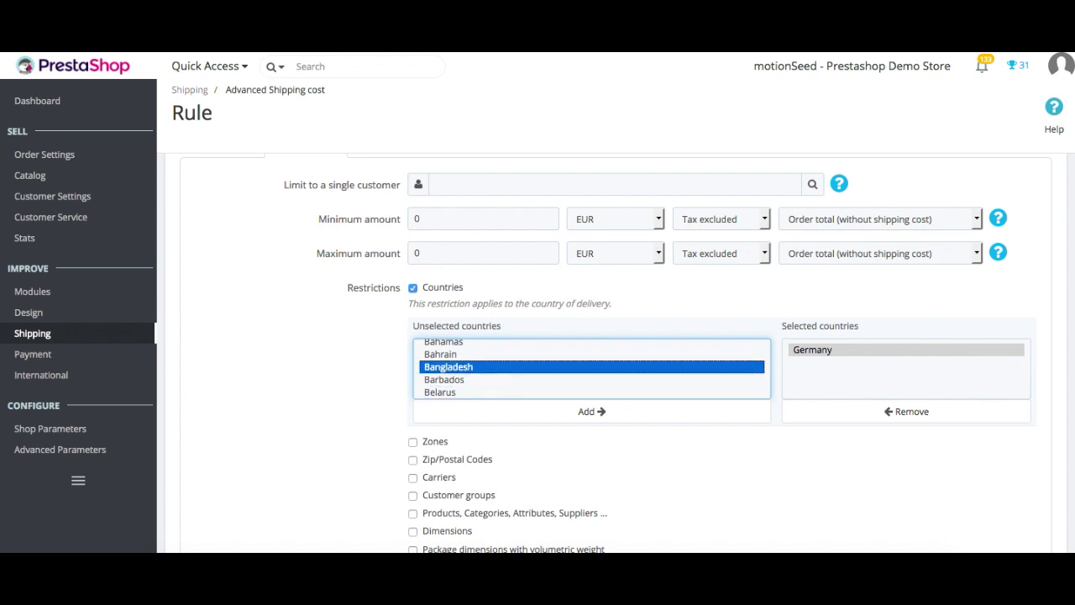
{"action": "key", "text": "Down"}
{"action": "key", "text": "Down"}
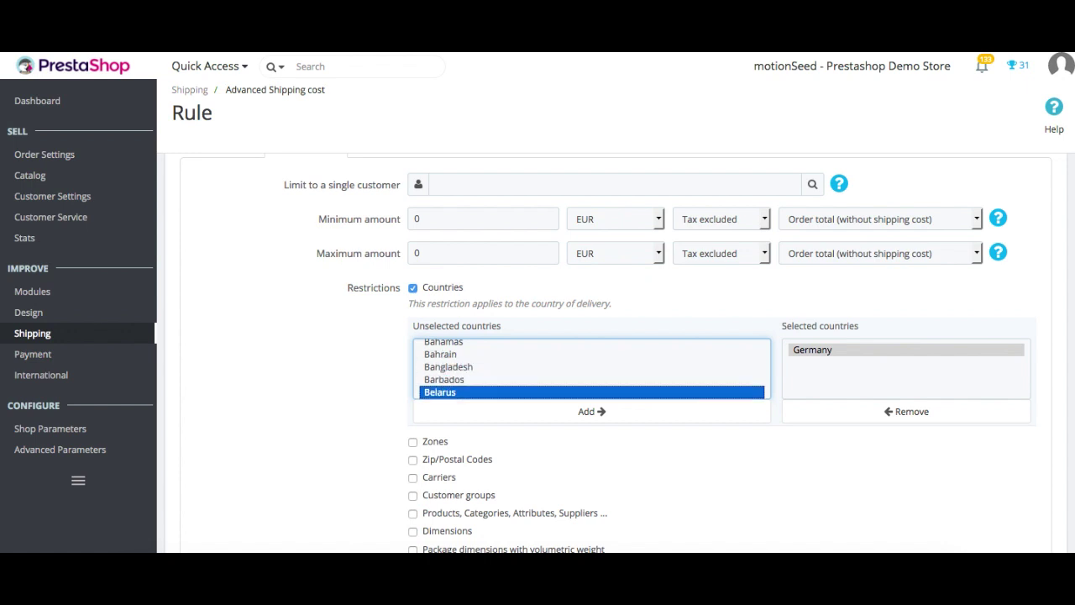
{"action": "scroll", "coordinate": [459, 367], "scroll_direction": "down", "scroll_amount": 2}
{"action": "left_click", "coordinate": [457, 375]}
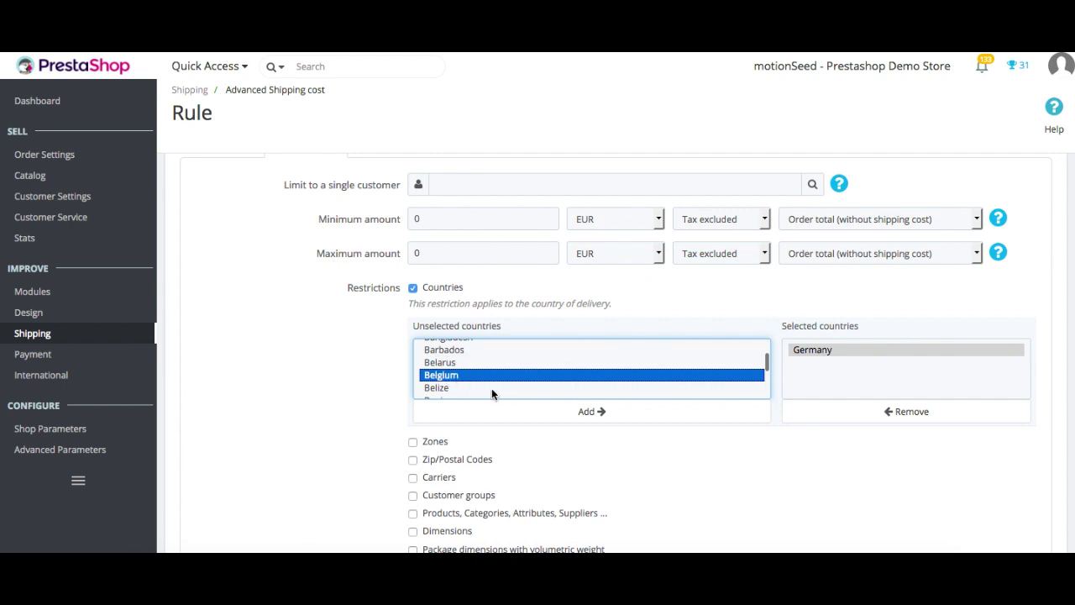
{"action": "left_click", "coordinate": [511, 413]}
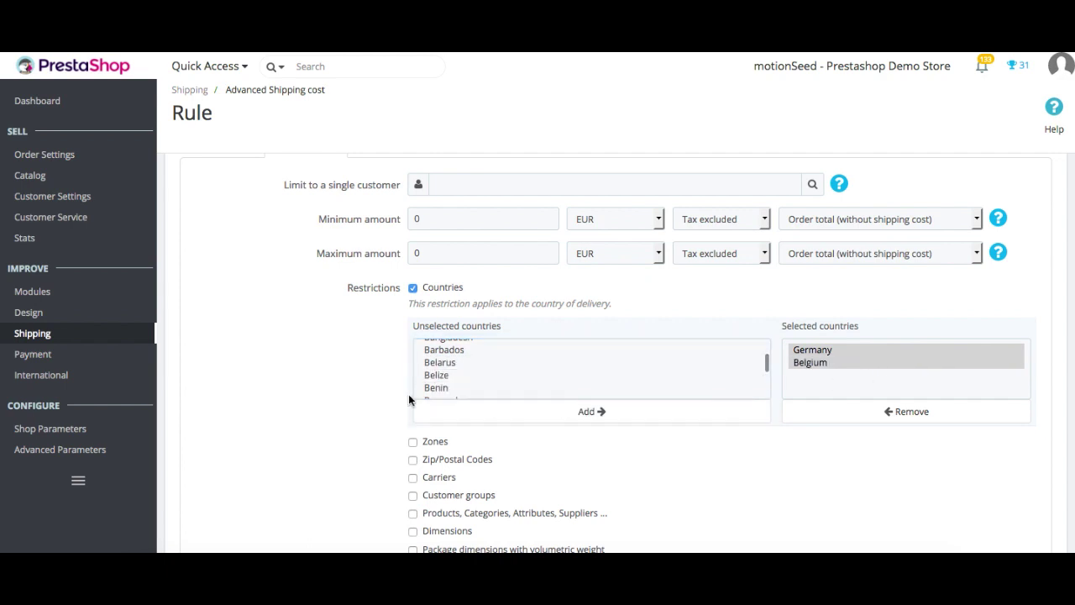
Enable the Products, Categories, Attributes, Suppliers restriction and add a product selection containing a rule concerning Suppliers
{"action": "scroll", "coordinate": [410, 400], "scroll_direction": "down", "scroll_amount": 1}
{"action": "scroll", "coordinate": [409, 400], "scroll_direction": "down", "scroll_amount": 2}
{"action": "scroll", "coordinate": [358, 370], "scroll_direction": "down", "scroll_amount": 1}
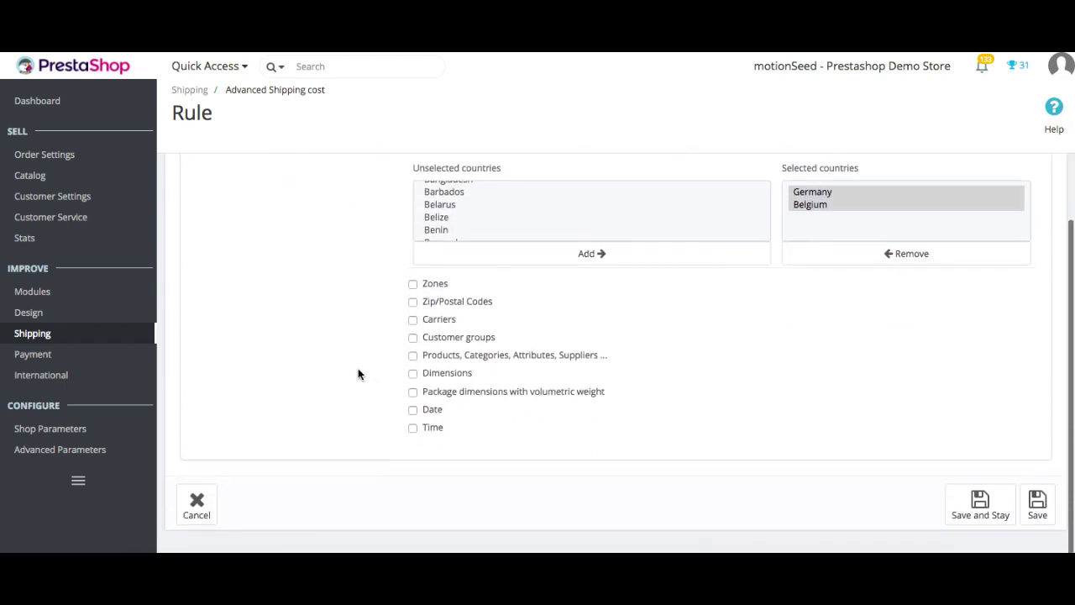
{"action": "left_click", "coordinate": [413, 356]}
{"action": "scroll", "coordinate": [411, 356], "scroll_direction": "down", "scroll_amount": 1}
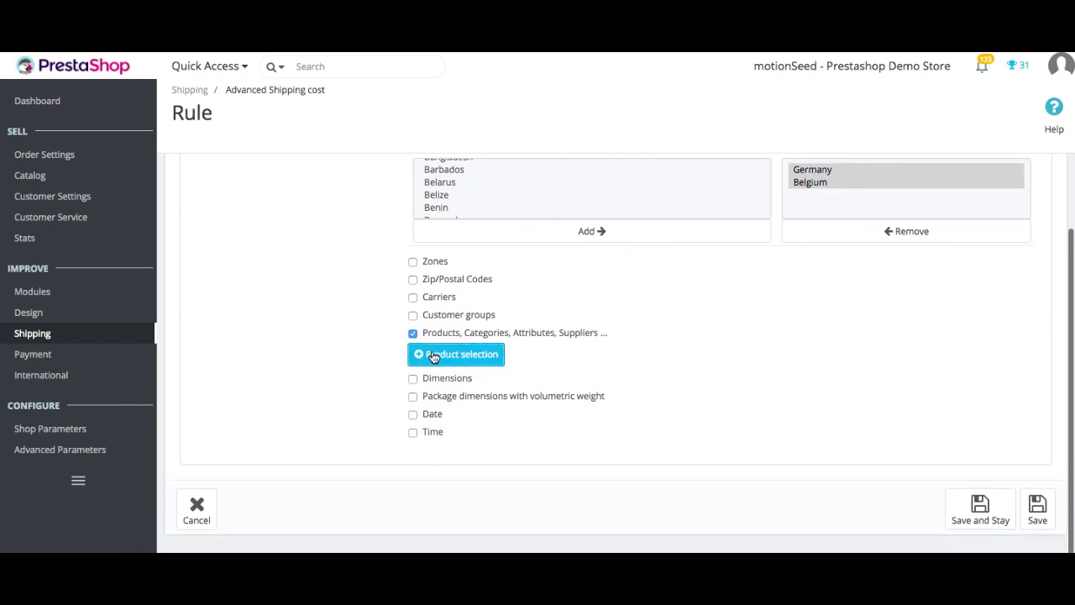
{"action": "left_click", "coordinate": [432, 356]}
{"action": "scroll", "coordinate": [339, 364], "scroll_direction": "down", "scroll_amount": 1}
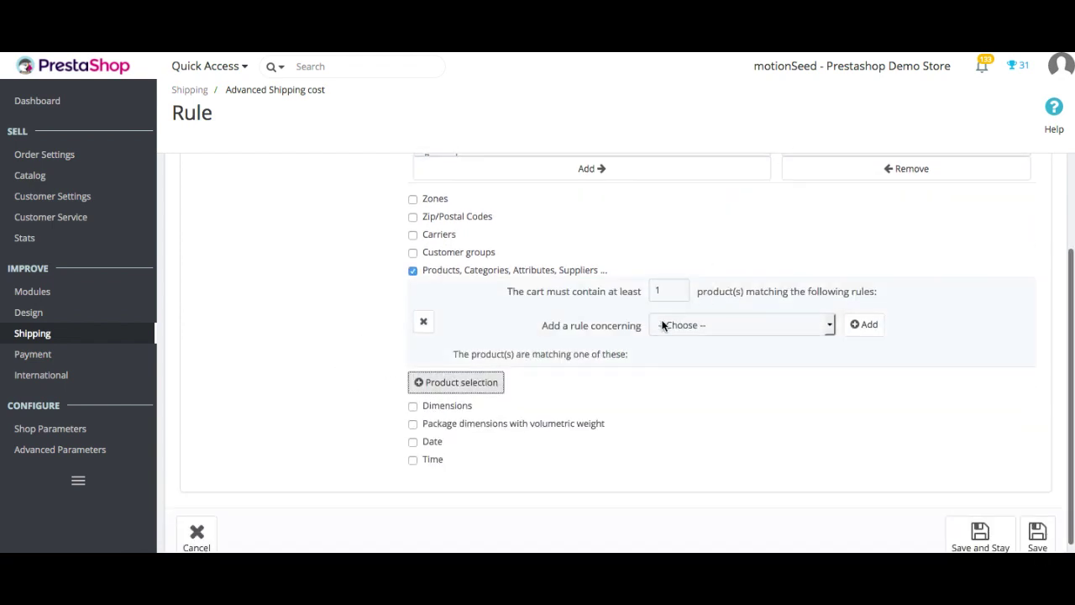
{"action": "left_click", "coordinate": [668, 326]}
{"action": "left_click", "coordinate": [681, 383]}
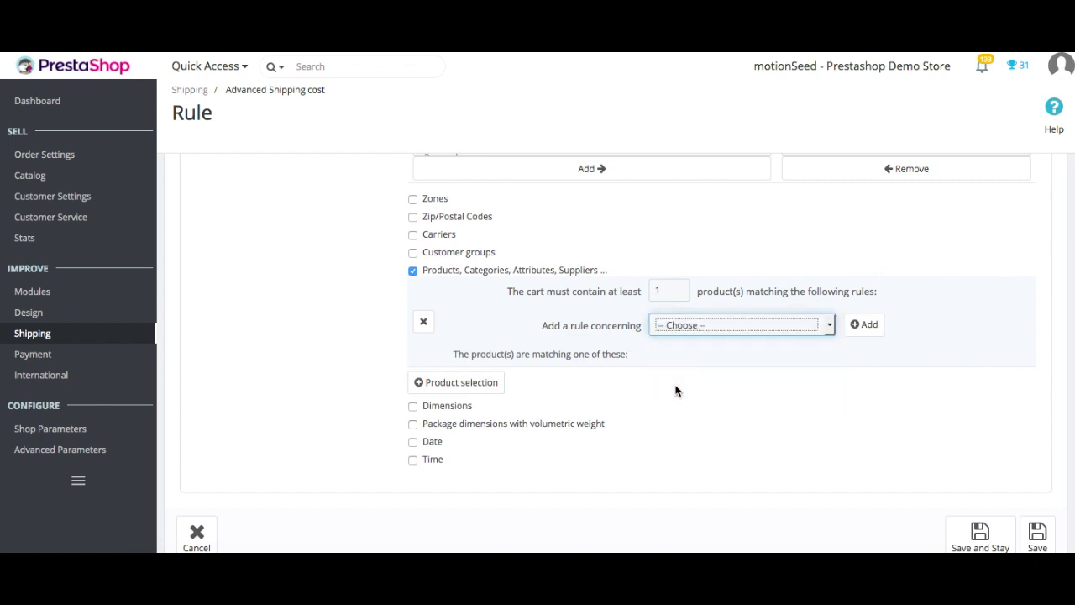
{"action": "left_click", "coordinate": [865, 325]}
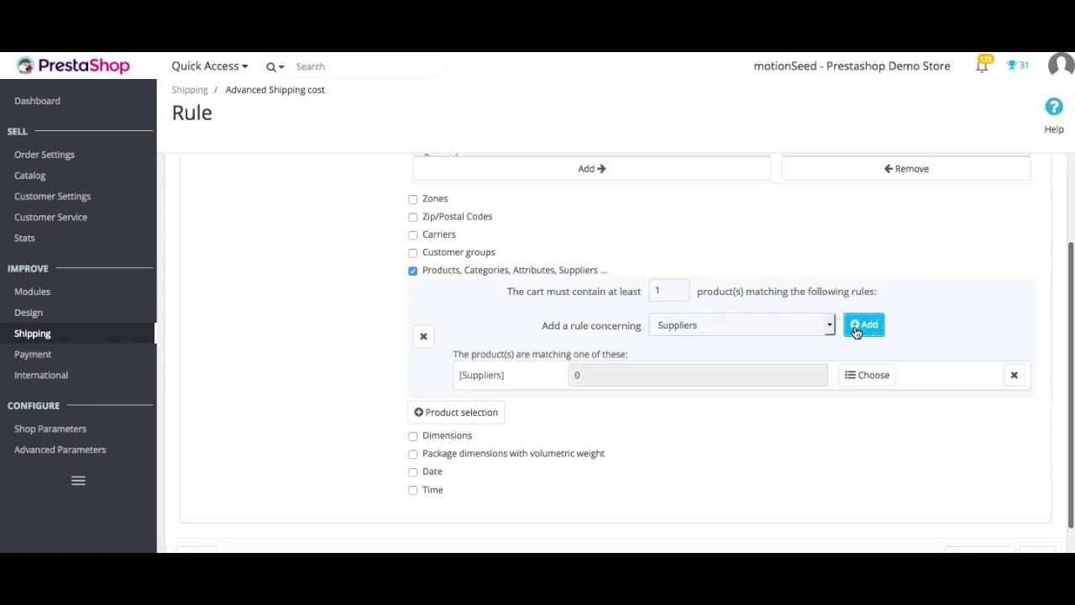
Choose MECA FILTER as the selected supplier for the Suppliers rule and close the supplier selection
{"action": "left_click", "coordinate": [868, 374]}
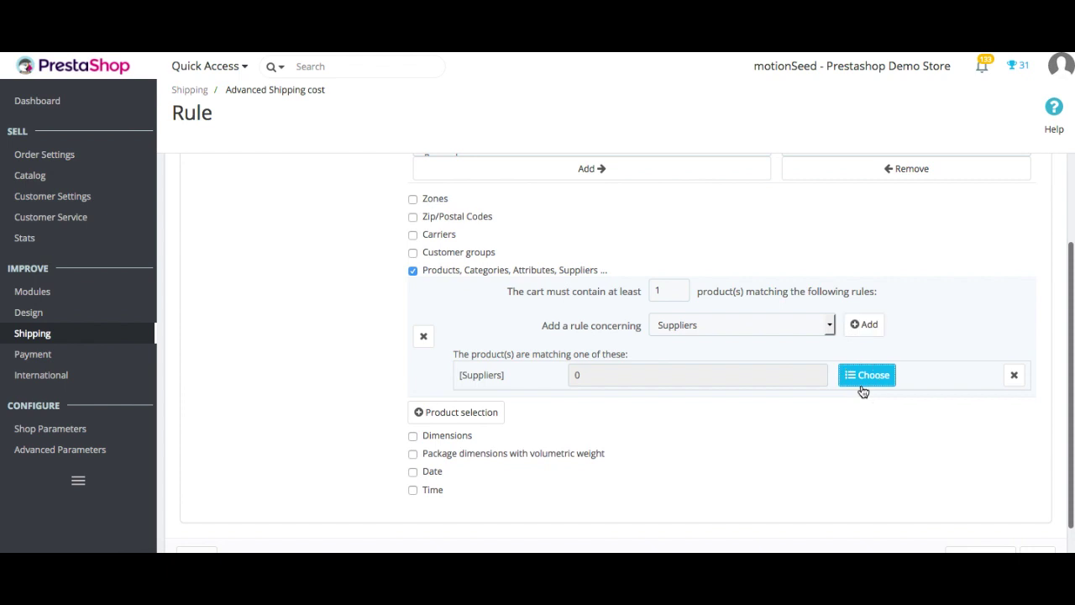
{"action": "left_click", "coordinate": [378, 244]}
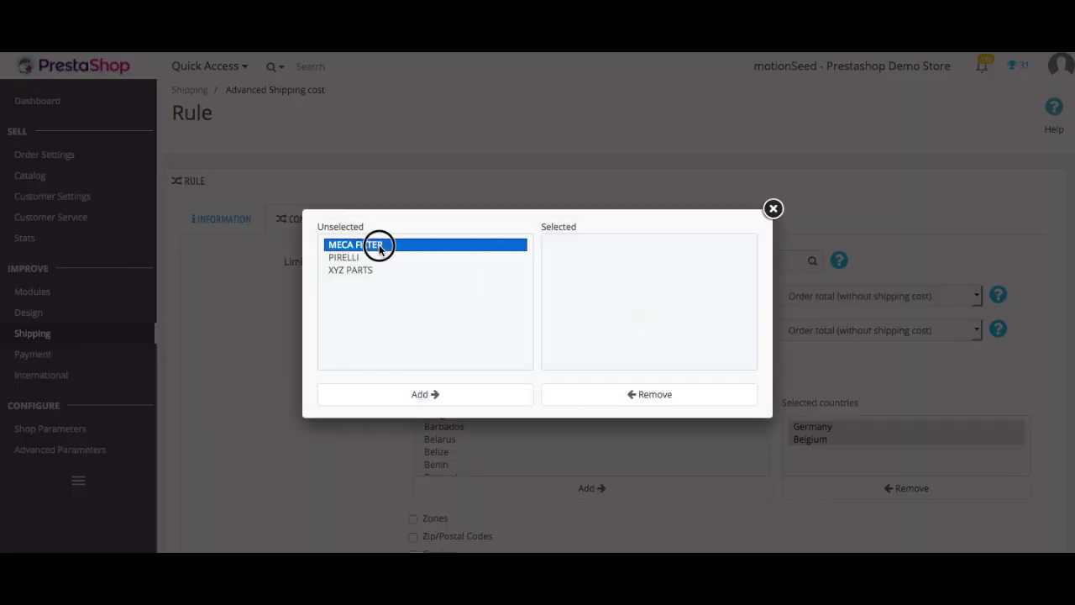
{"action": "left_click", "coordinate": [408, 390]}
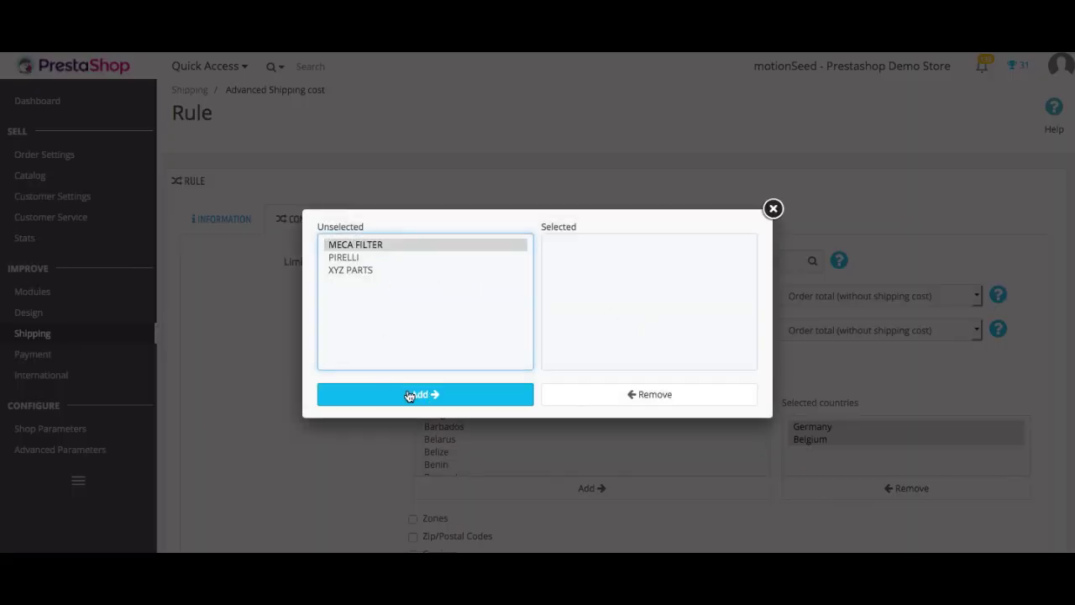
{"action": "left_click", "coordinate": [773, 207]}
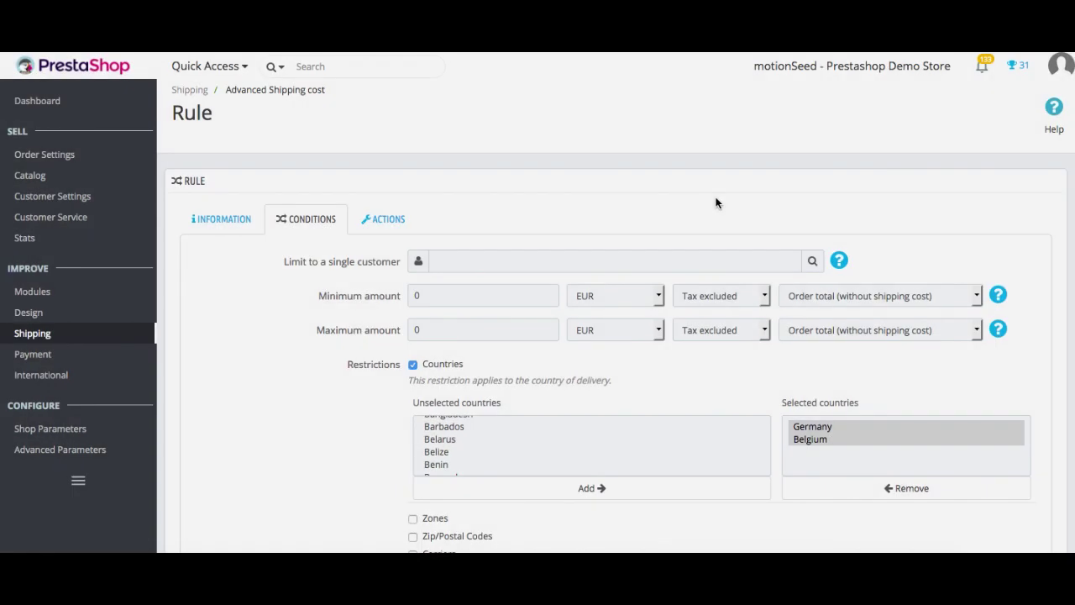
Set the shipping rule's action type to Amount with a value of 10 EUR
{"action": "scroll", "coordinate": [716, 202], "scroll_direction": "down", "scroll_amount": 2}
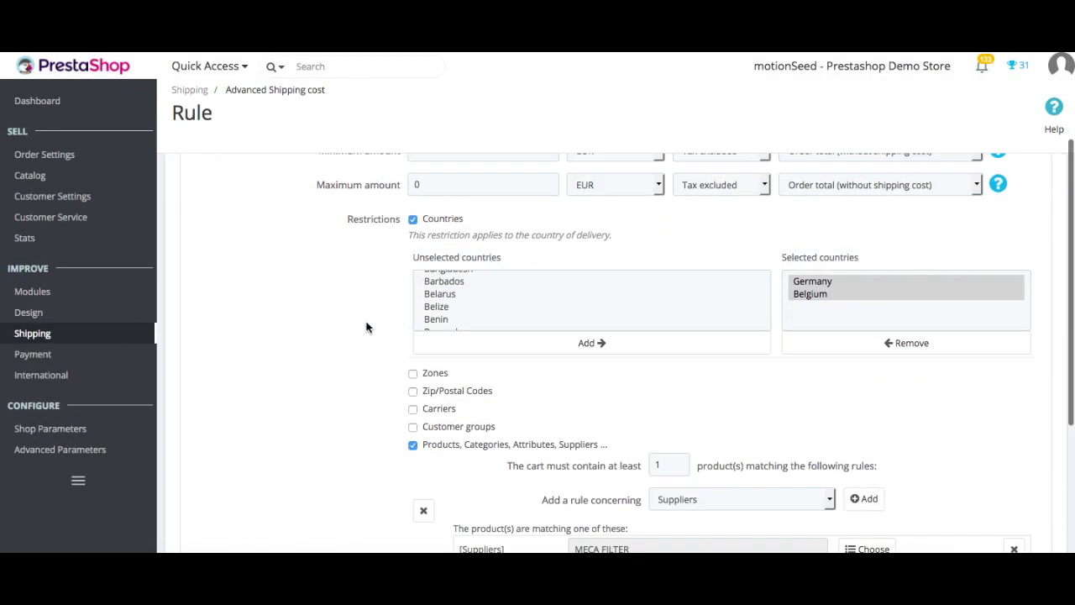
{"action": "scroll", "coordinate": [367, 327], "scroll_direction": "down", "scroll_amount": 3}
{"action": "scroll", "coordinate": [368, 255], "scroll_direction": "up", "scroll_amount": 3}
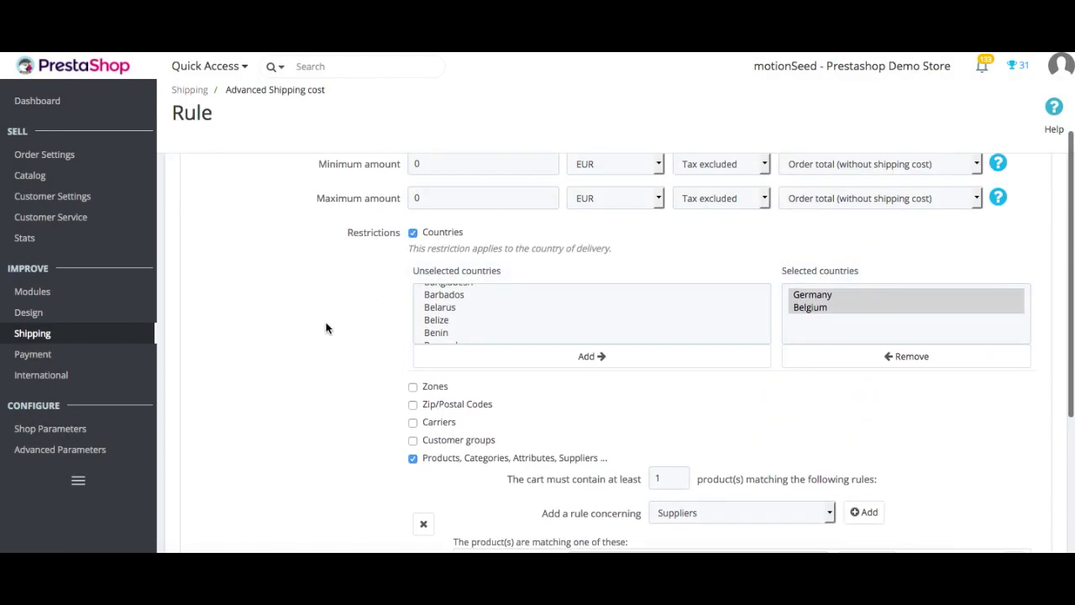
{"action": "scroll", "coordinate": [327, 328], "scroll_direction": "up", "scroll_amount": 3}
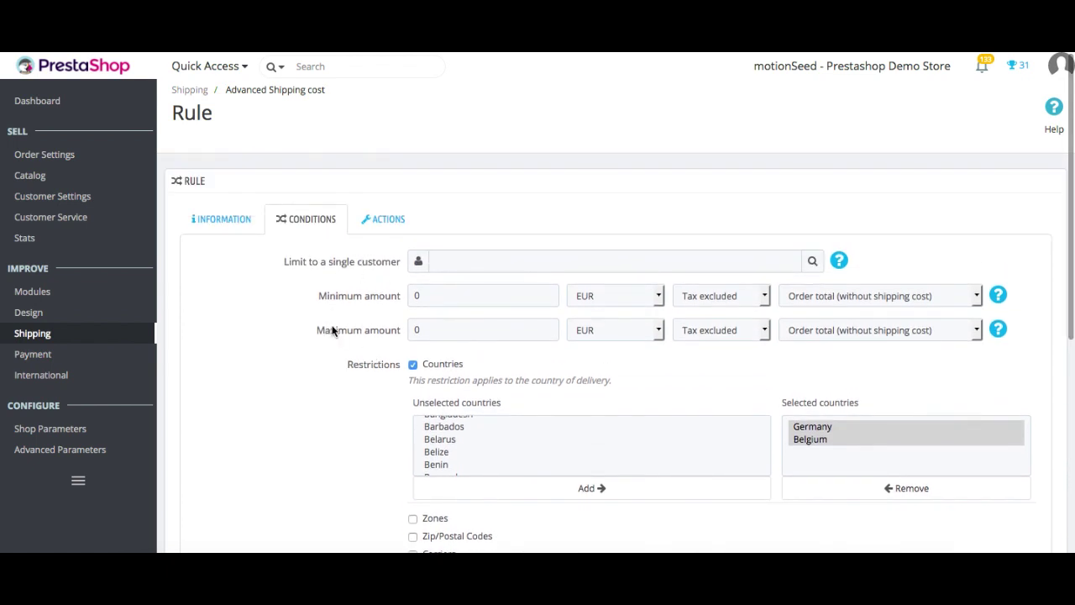
{"action": "scroll", "coordinate": [333, 331], "scroll_direction": "down", "scroll_amount": 1}
{"action": "scroll", "coordinate": [362, 285], "scroll_direction": "up", "scroll_amount": 1}
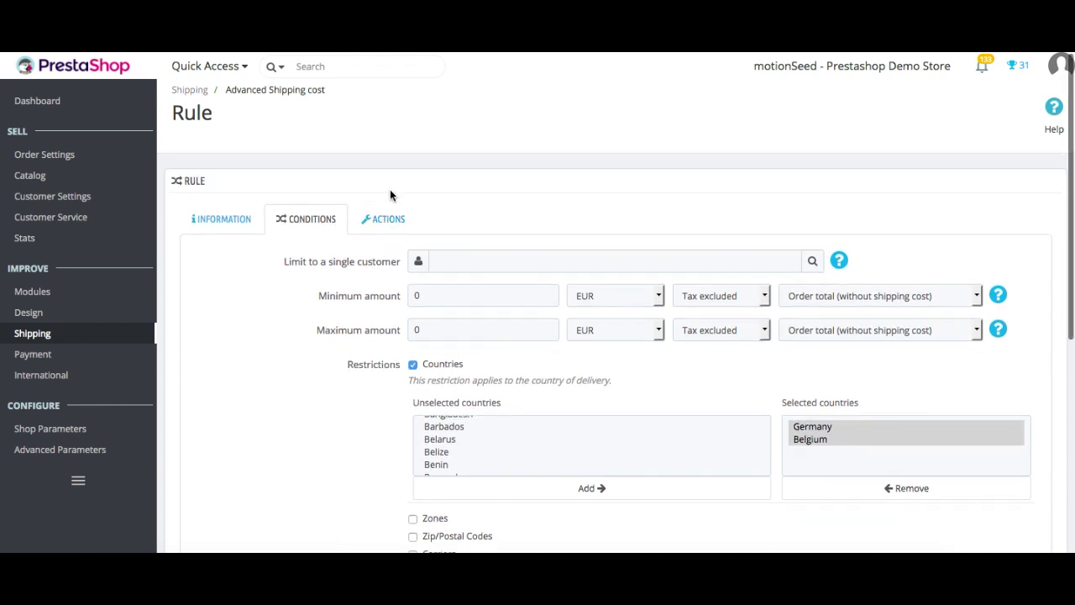
{"action": "left_click", "coordinate": [387, 220]}
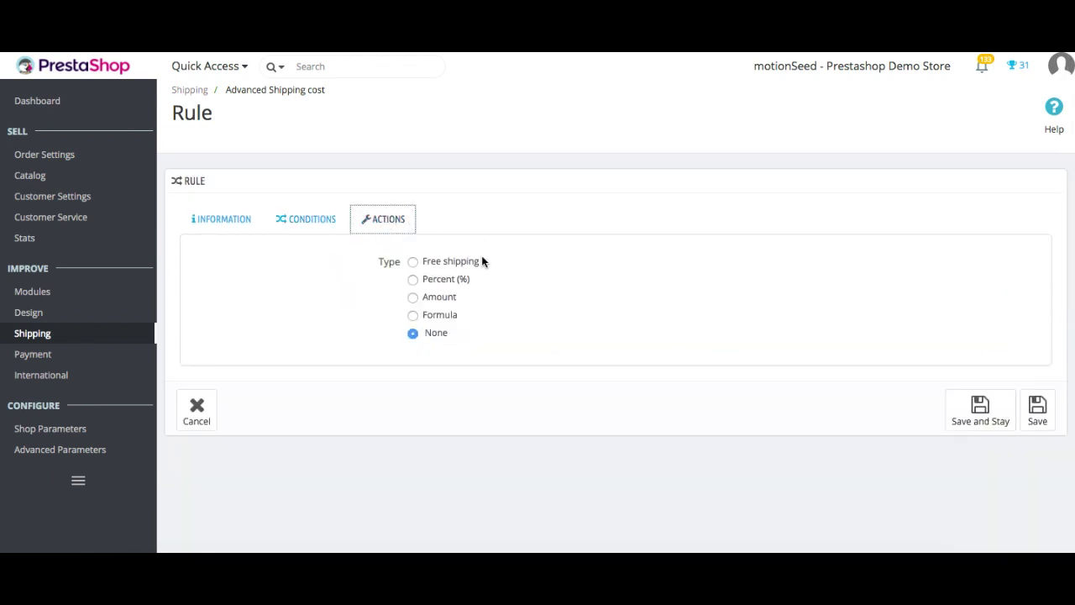
{"action": "left_click", "coordinate": [439, 300]}
{"action": "left_click", "coordinate": [457, 358]}
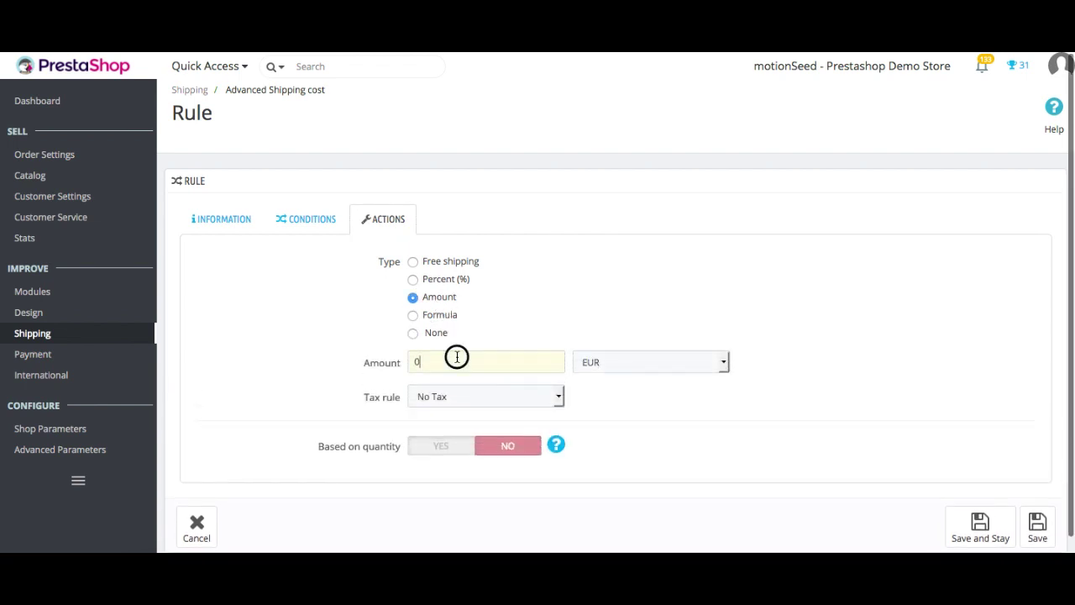
{"action": "double_click", "coordinate": [457, 357]}
{"action": "type", "text": "10"}
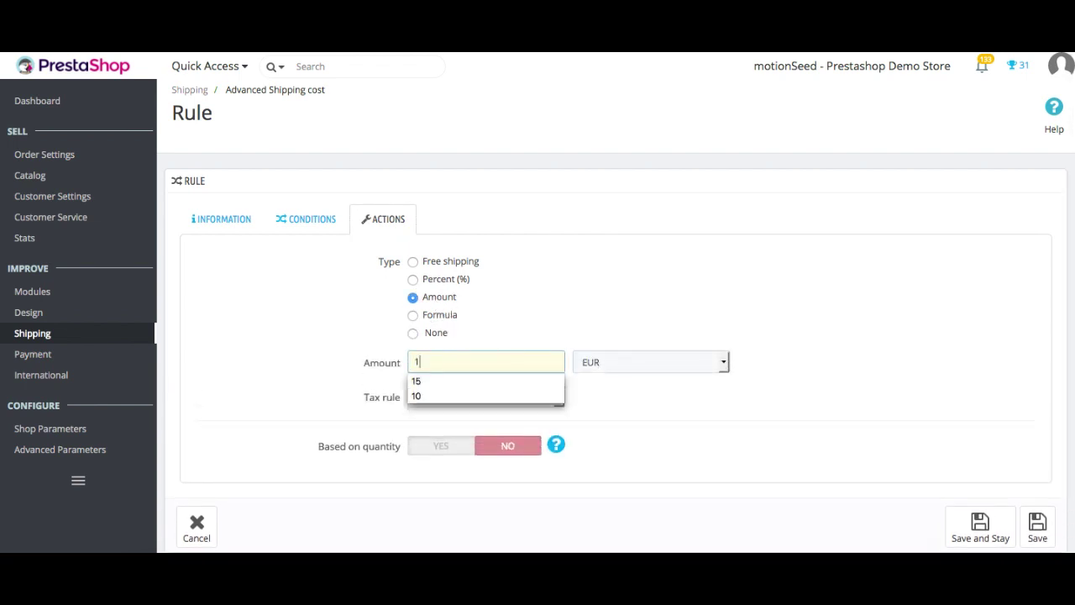
{"action": "left_click", "coordinate": [619, 382]}
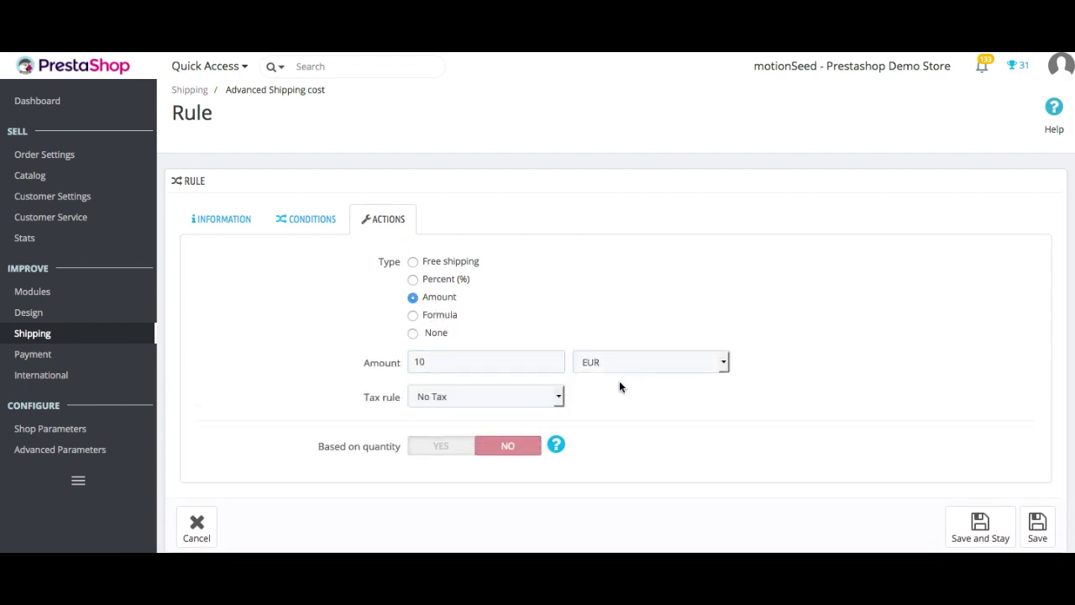
Keep No Tax as the tax rule for the amount and save the shipping rule
{"action": "left_click", "coordinate": [535, 398]}
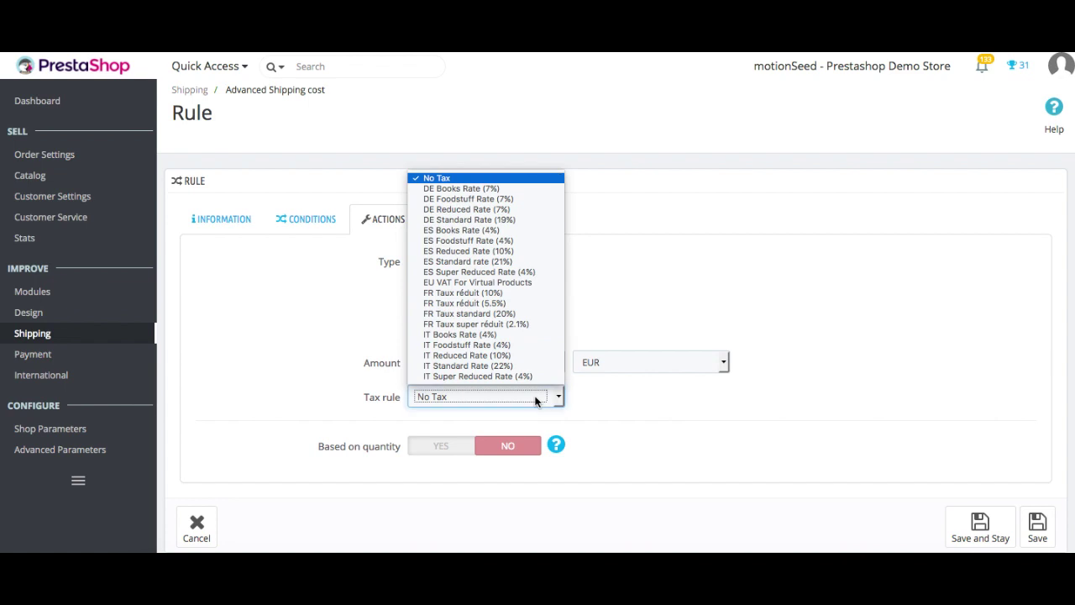
{"action": "left_click", "coordinate": [668, 411]}
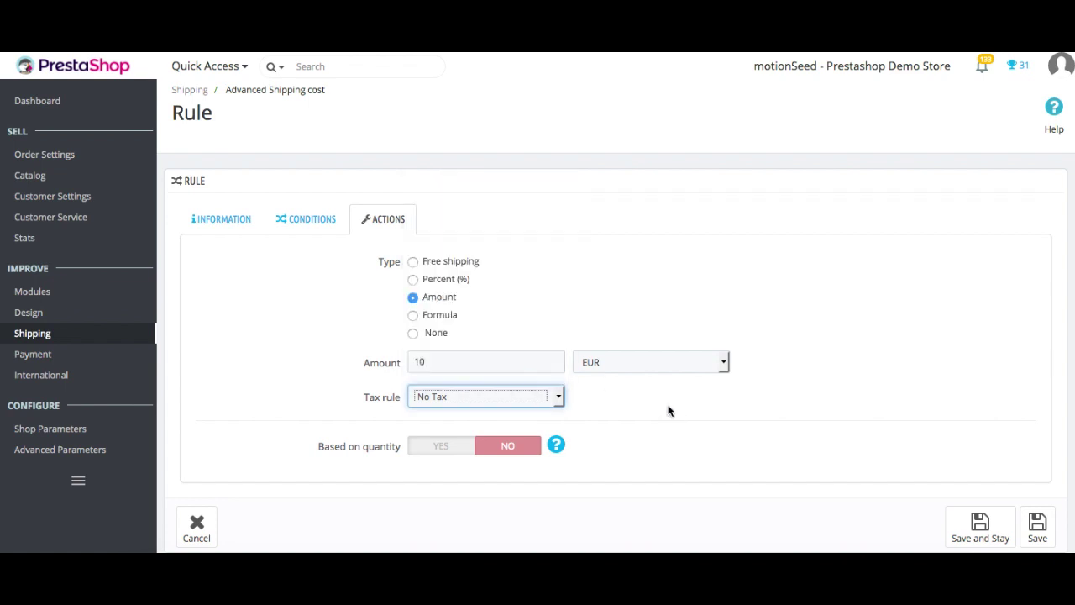
{"action": "scroll", "coordinate": [882, 384], "scroll_direction": "down", "scroll_amount": 1}
{"action": "left_click", "coordinate": [1048, 489]}
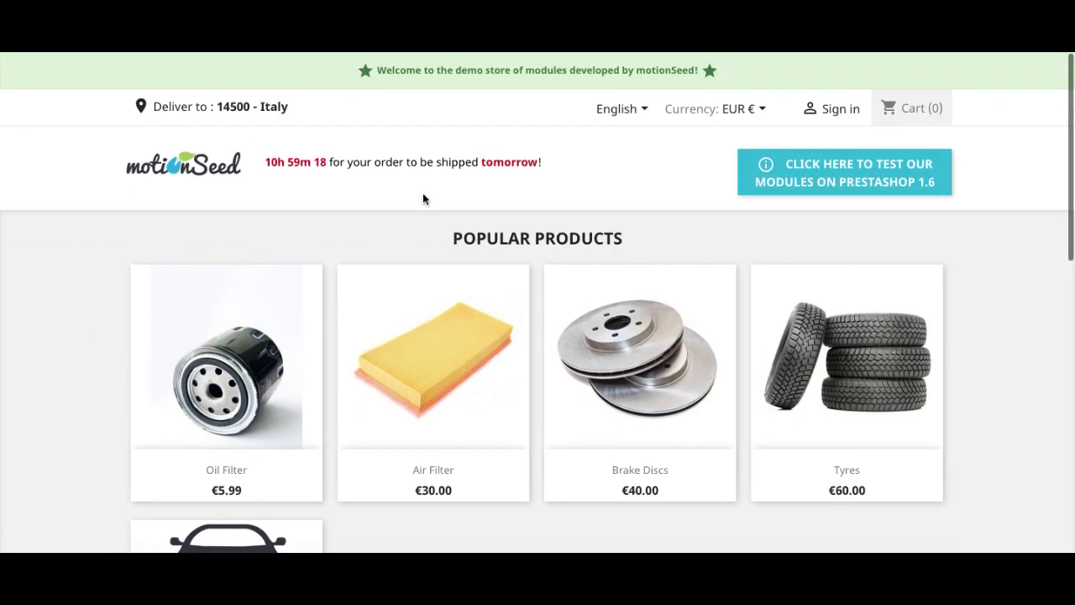
Switch to the demo storefront and add one Oil Filter to the cart
{"action": "scroll", "coordinate": [225, 227], "scroll_direction": "down", "scroll_amount": 1}
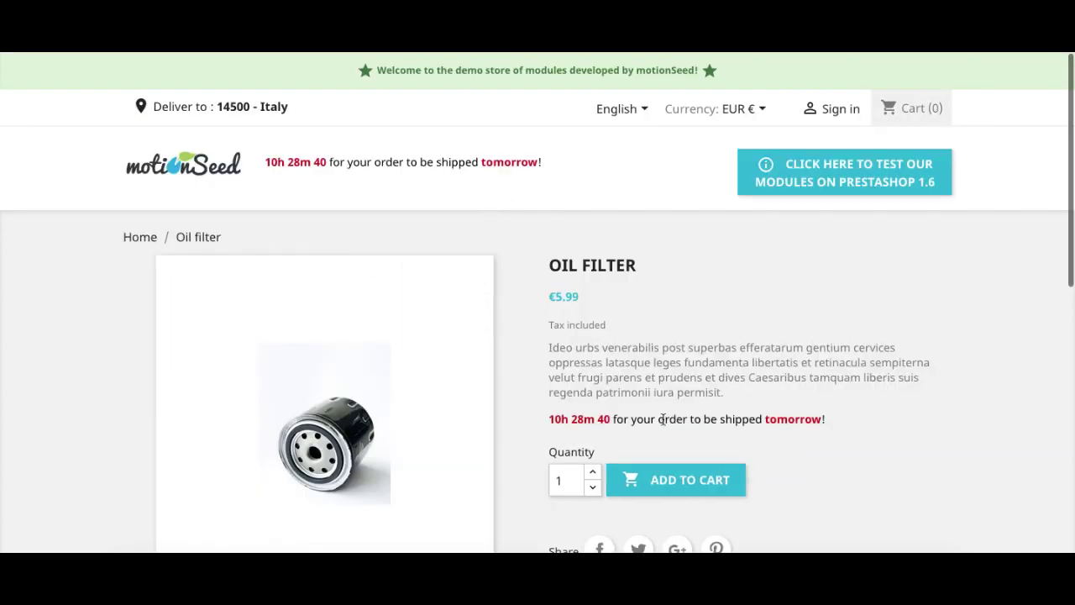
{"action": "left_click", "coordinate": [673, 478]}
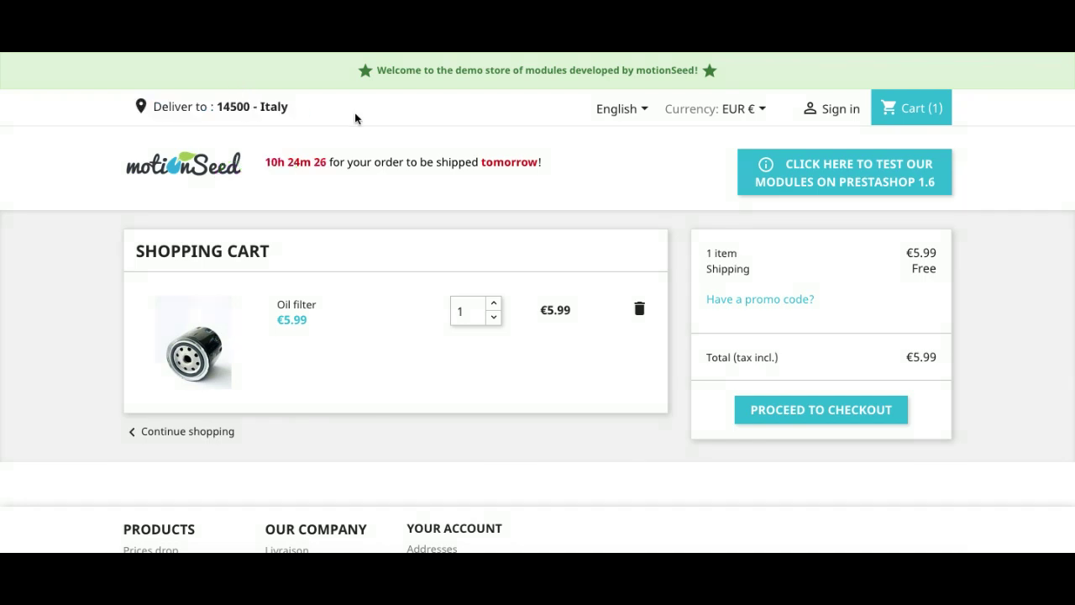
Change the storefront's delivery location to Belgium, remove the last digit of the zipcode, and save the location
{"action": "left_click", "coordinate": [253, 108]}
{"action": "left_click", "coordinate": [442, 220]}
{"action": "scroll", "coordinate": [538, 353], "scroll_direction": "up", "scroll_amount": 5}
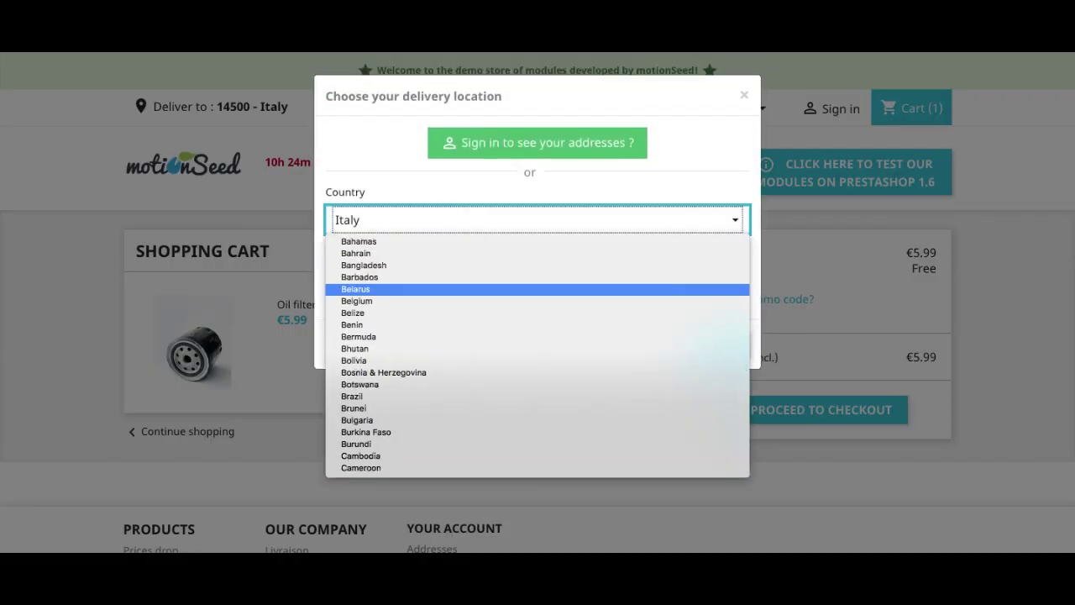
{"action": "left_click", "coordinate": [368, 301]}
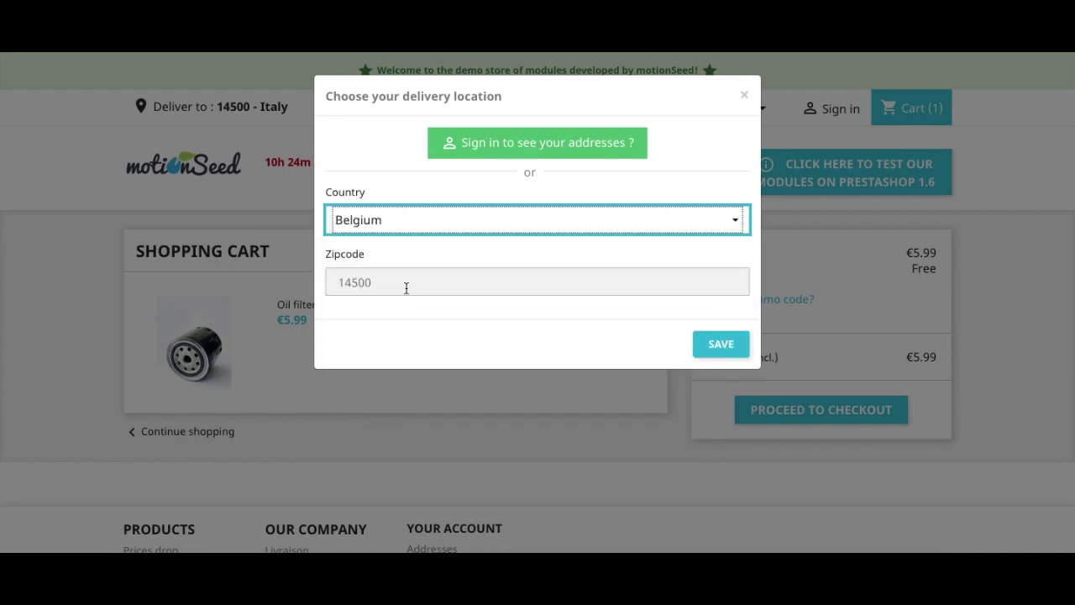
{"action": "left_click", "coordinate": [406, 289]}
{"action": "key", "text": "BackSpace"}
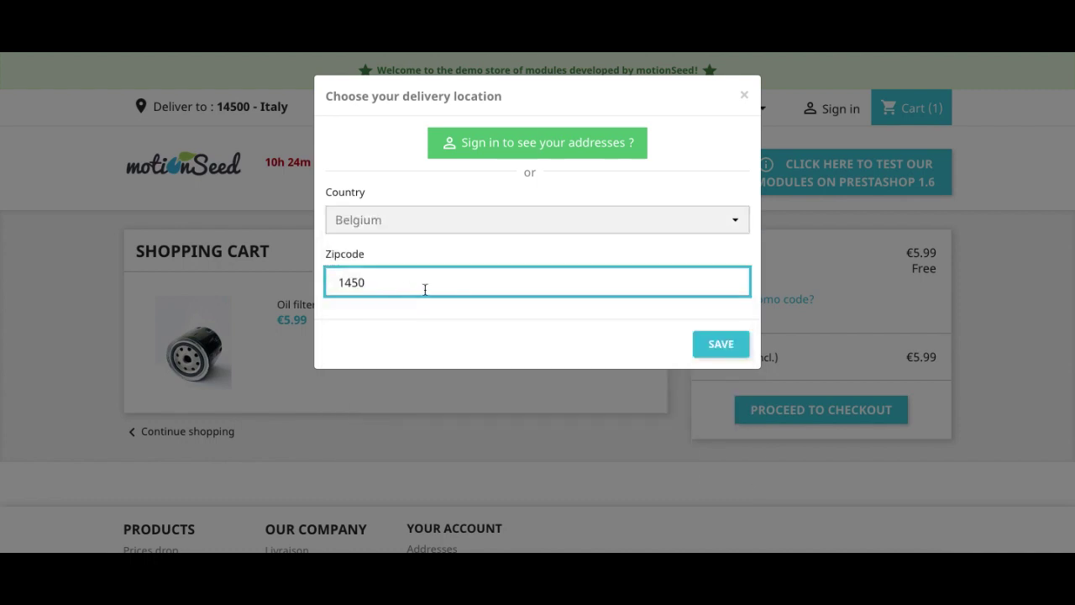
{"action": "left_click", "coordinate": [700, 346]}
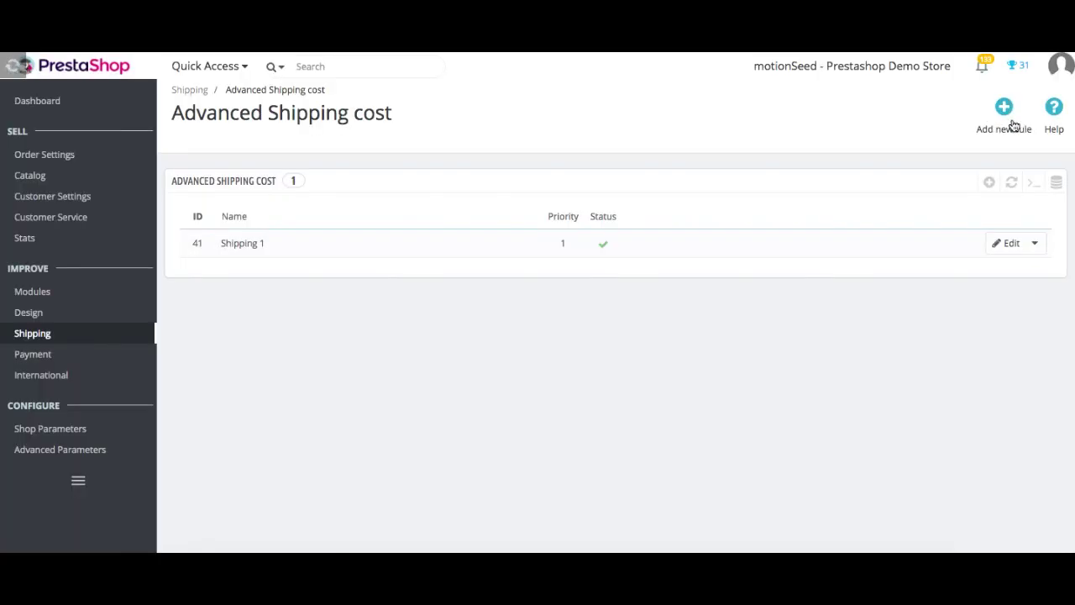
In the PrestaShop back office, add a new advanced shipping cost rule named "Free Shipping > 100 EURO", keeping priority 1
{"action": "left_click", "coordinate": [1004, 113]}
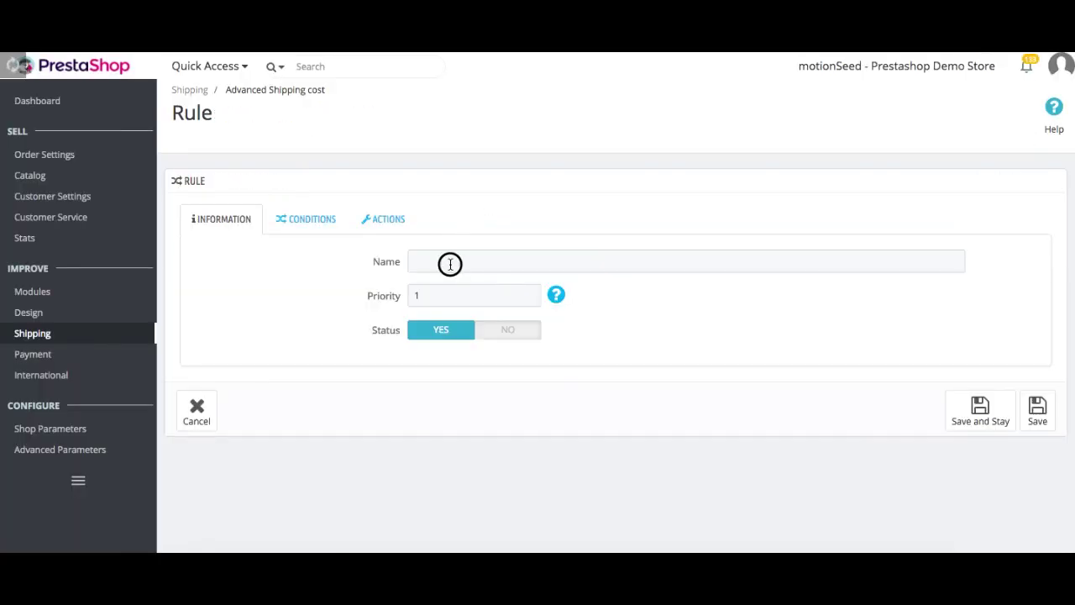
{"action": "left_click", "coordinate": [450, 262]}
{"action": "type", "text": "Free sh"}
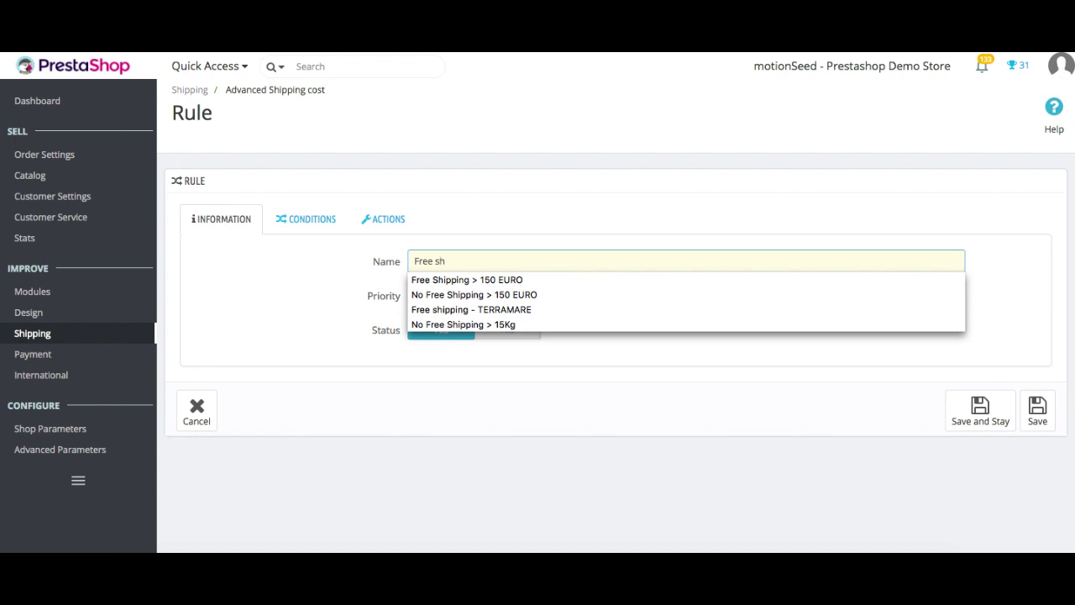
{"action": "key", "text": "Down"}
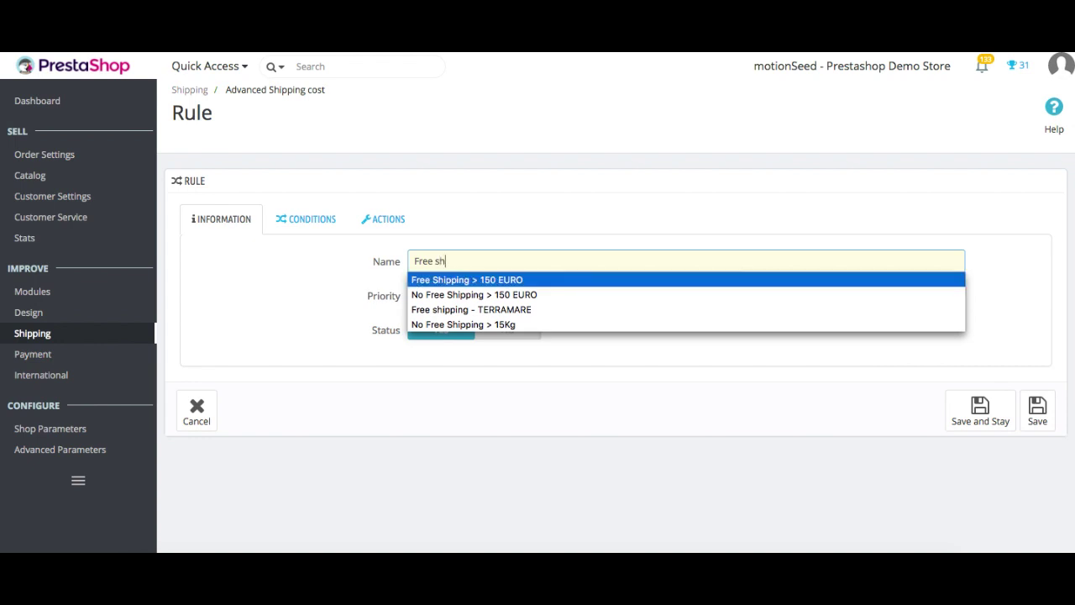
{"action": "left_click", "coordinate": [509, 279]}
{"action": "double_click", "coordinate": [489, 261]}
{"action": "type", "text": "100 EURO"}
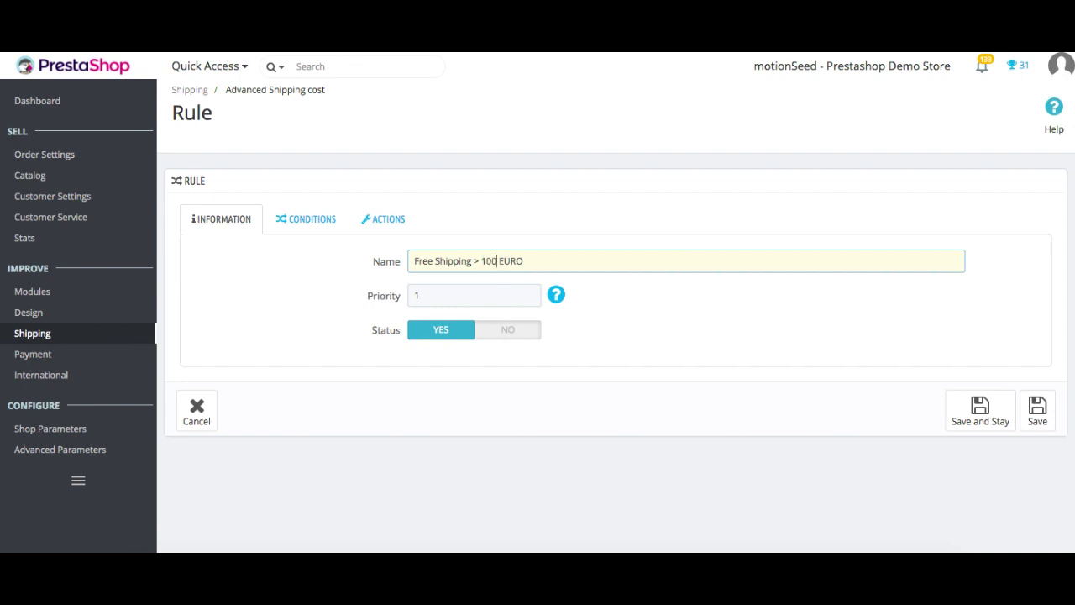
{"action": "left_click", "coordinate": [443, 289]}
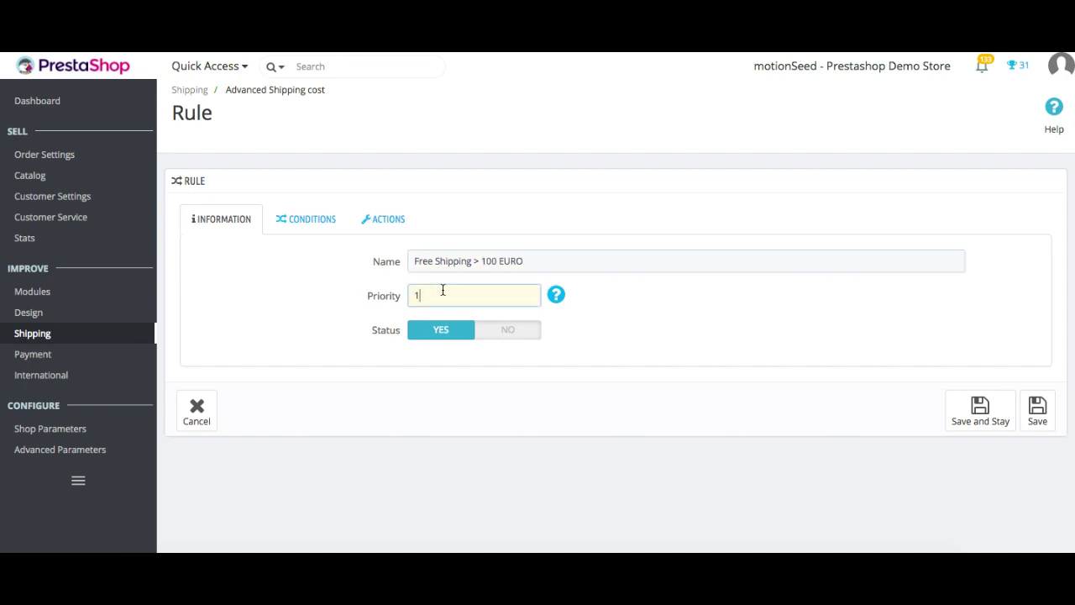
{"action": "left_click", "coordinate": [324, 264]}
Set the new rule's minimum amount condition to 100 EUR, tax excluded, based on the order total without shipping cost
{"action": "left_click", "coordinate": [321, 218]}
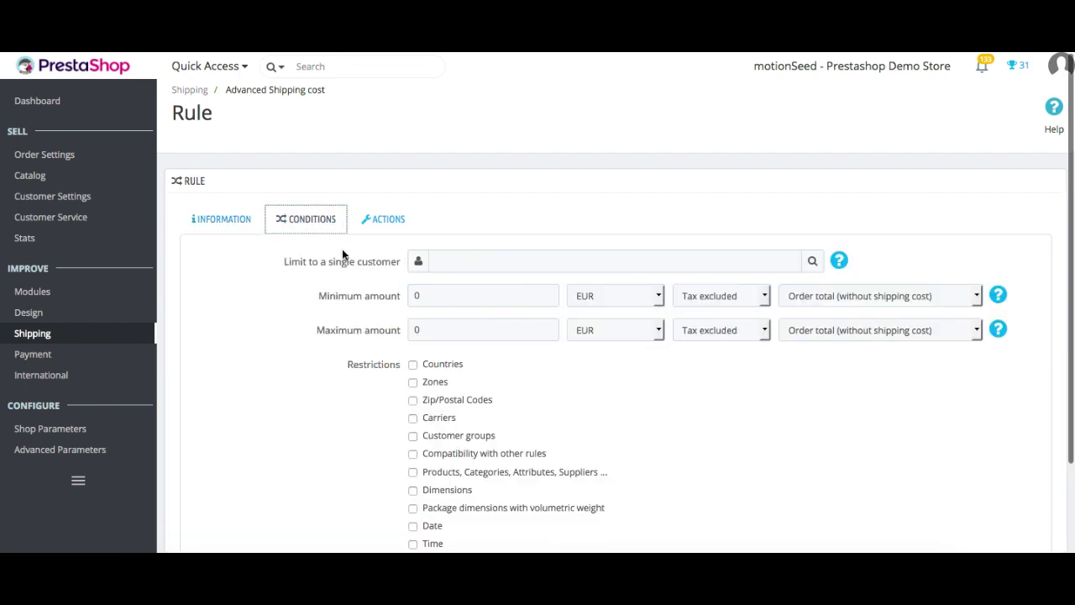
{"action": "left_click", "coordinate": [417, 294]}
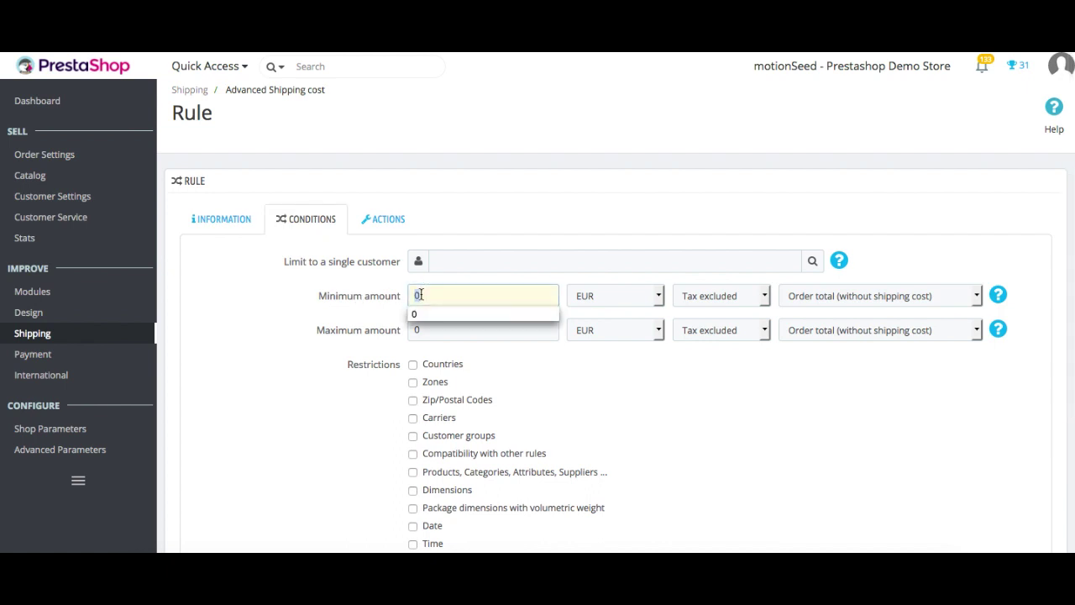
{"action": "type", "text": "100"}
{"action": "left_click", "coordinate": [987, 235]}
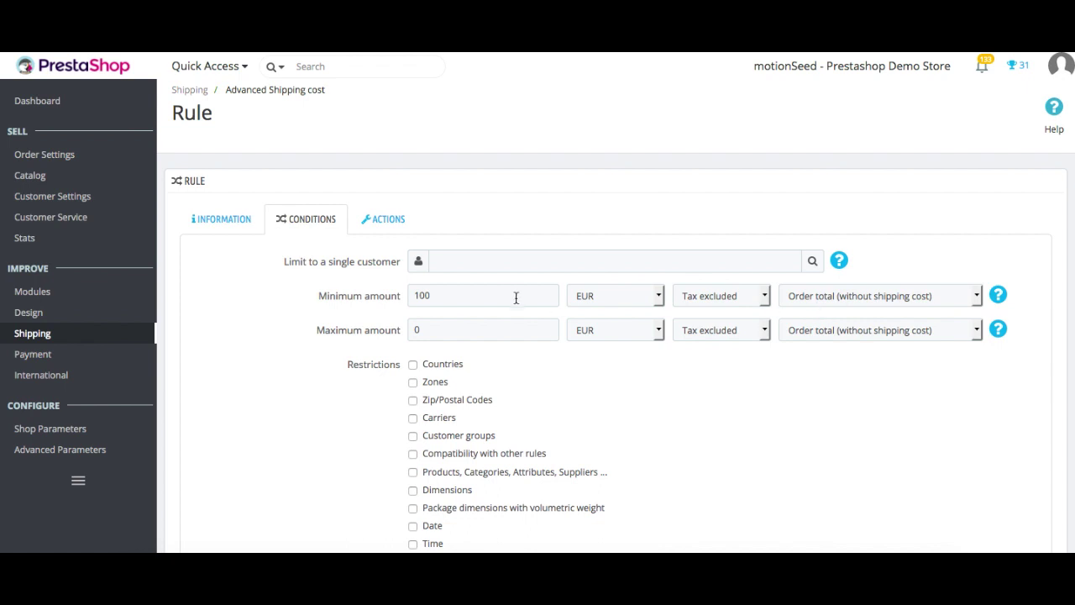
Enable the Dimensions restriction and add a dimension selection to it
{"action": "scroll", "coordinate": [280, 349], "scroll_direction": "down", "scroll_amount": 3}
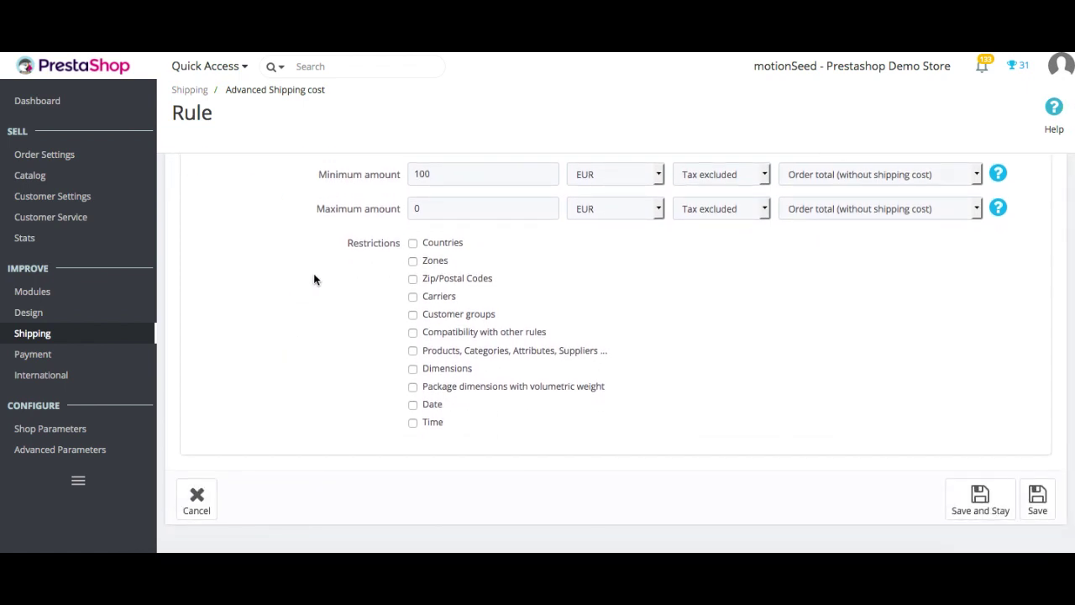
{"action": "scroll", "coordinate": [314, 277], "scroll_direction": "up", "scroll_amount": 1}
{"action": "scroll", "coordinate": [314, 277], "scroll_direction": "down", "scroll_amount": 1}
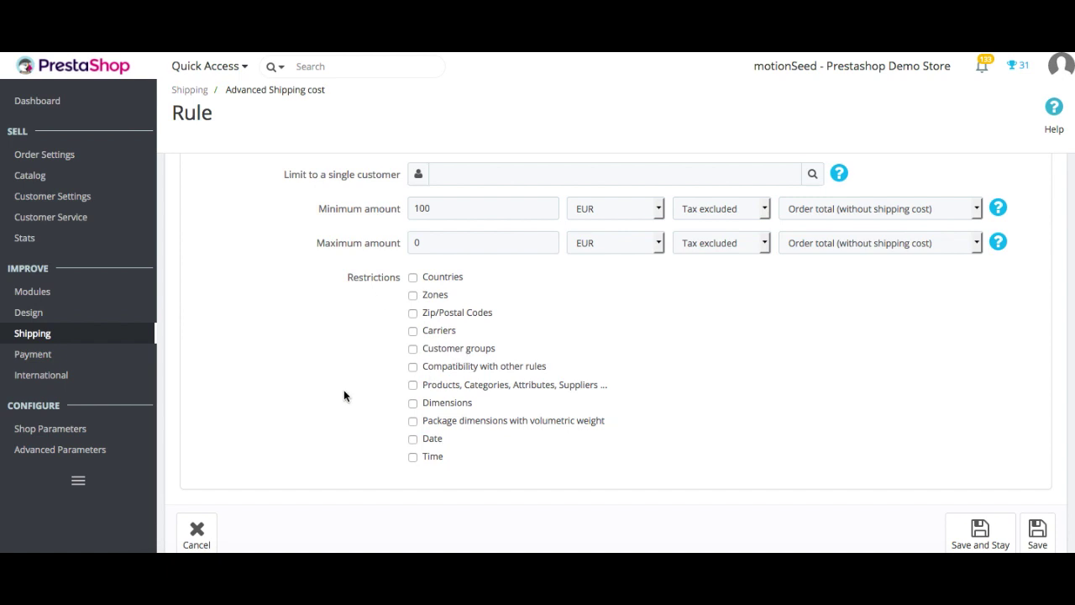
{"action": "scroll", "coordinate": [344, 395], "scroll_direction": "down", "scroll_amount": 1}
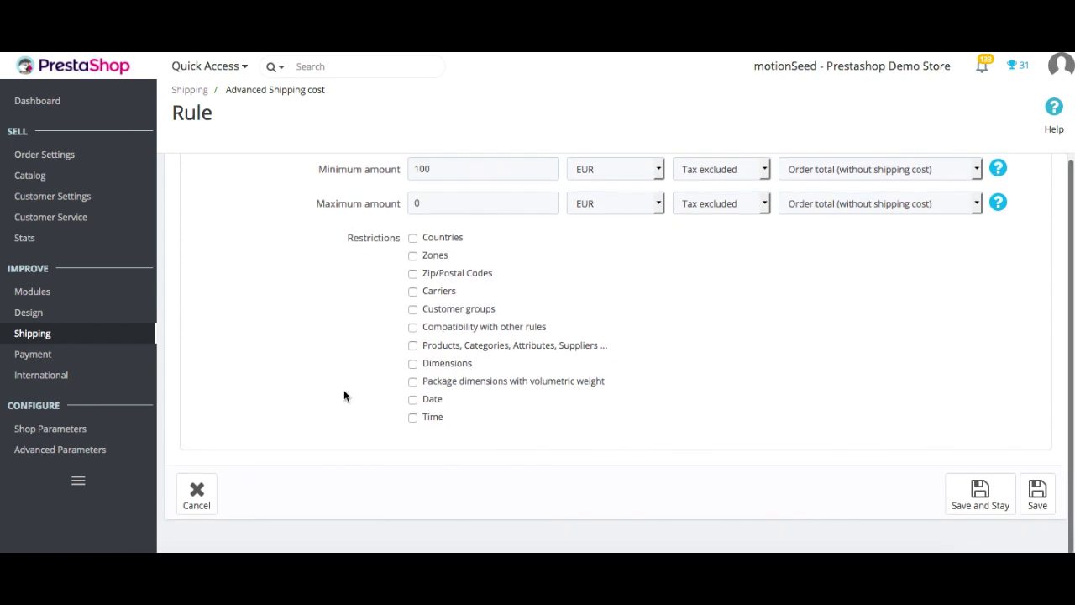
{"action": "left_click", "coordinate": [412, 364]}
{"action": "scroll", "coordinate": [412, 367], "scroll_direction": "down", "scroll_amount": 1}
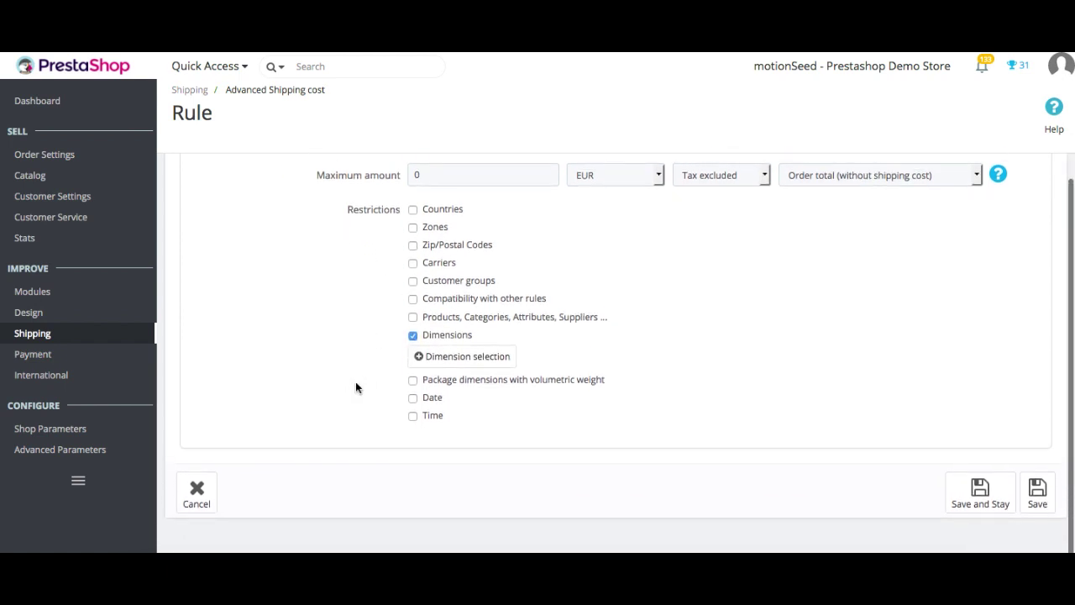
{"action": "left_click", "coordinate": [438, 357]}
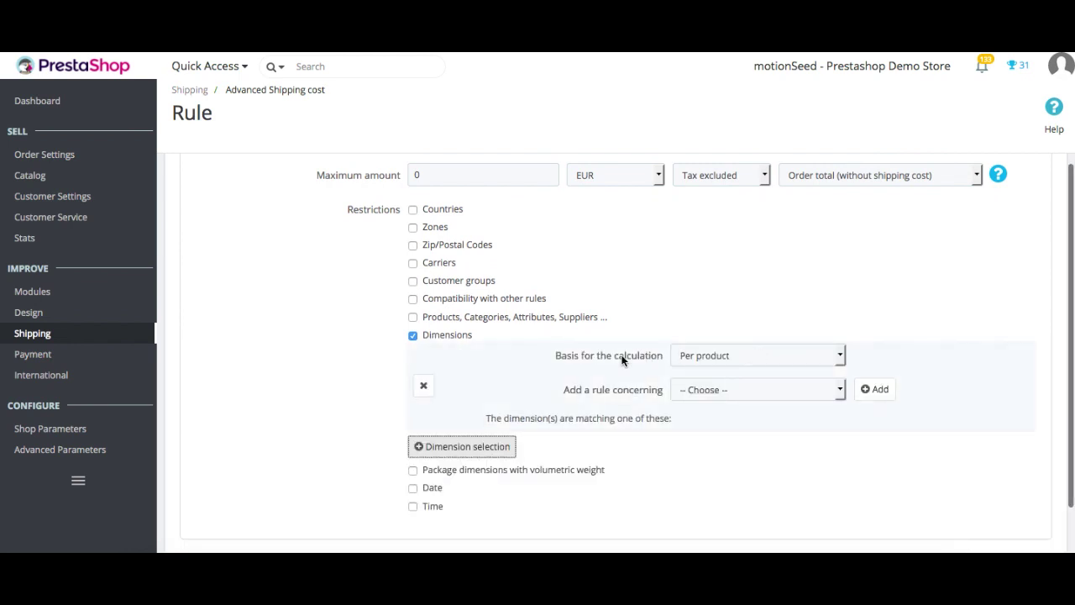
Set the basis for the calculation to Set of all products and add a dimension rule concerning Weight
{"action": "left_click", "coordinate": [711, 356]}
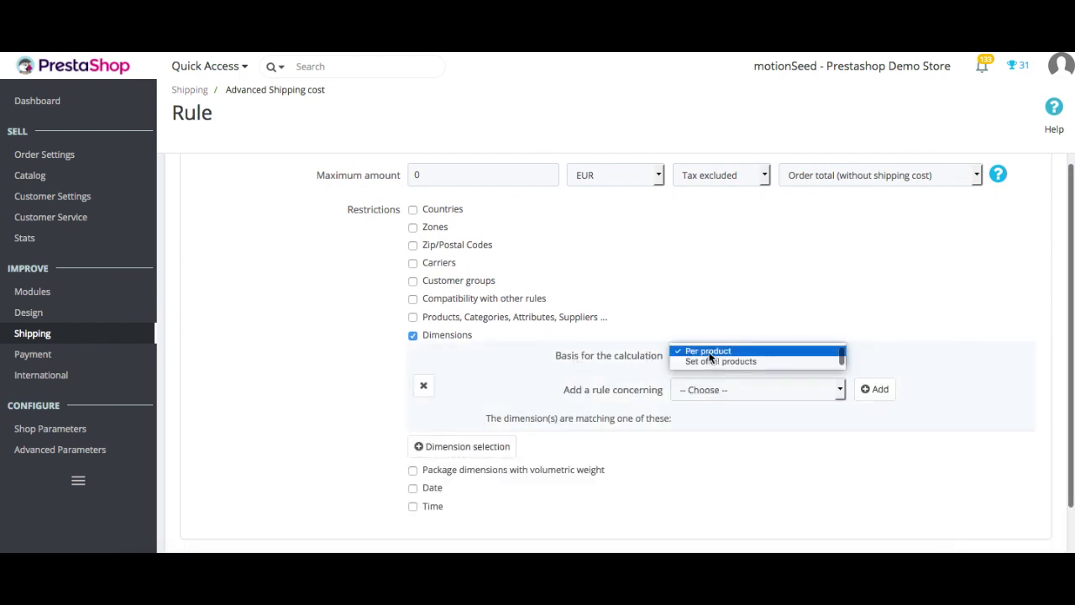
{"action": "left_click", "coordinate": [710, 361]}
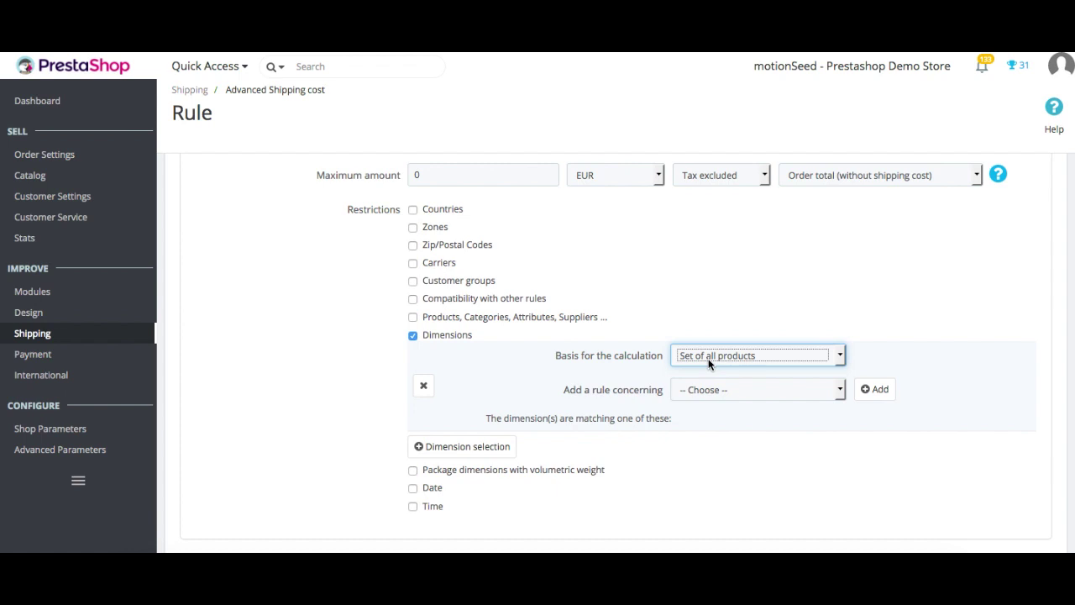
{"action": "left_click", "coordinate": [709, 390]}
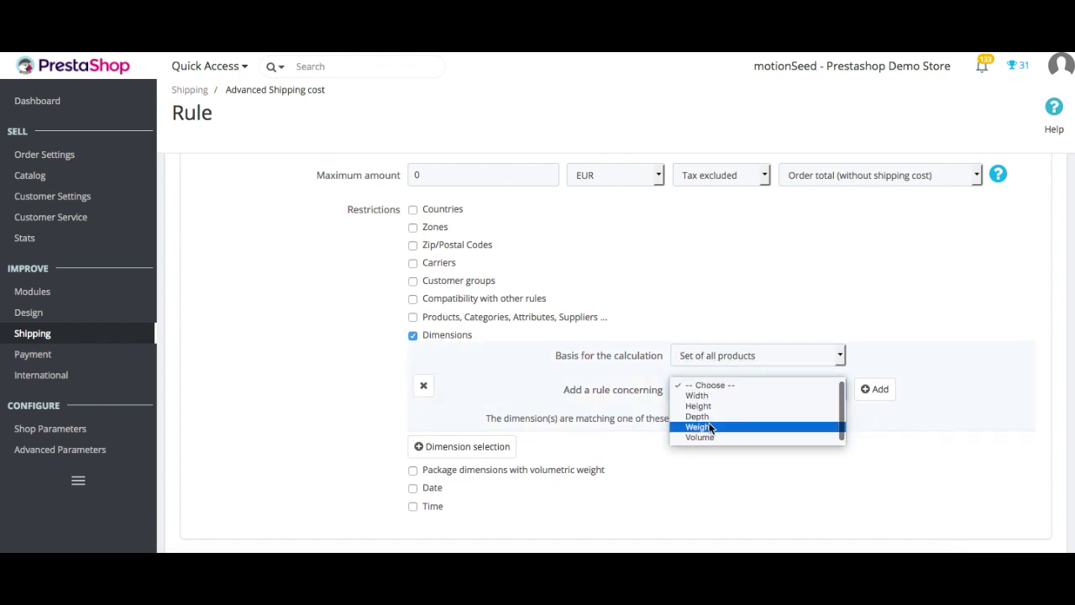
{"action": "left_click", "coordinate": [710, 428]}
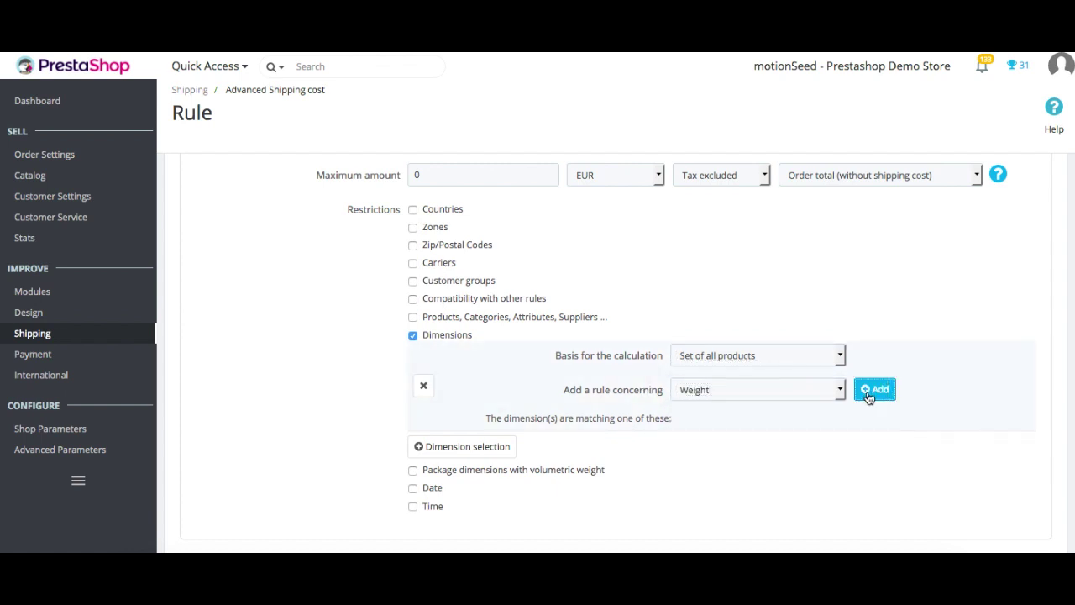
{"action": "left_click", "coordinate": [870, 395]}
Set the weight condition of the dimension rule to less than or equal to (<=) 50 kg
{"action": "left_click", "coordinate": [643, 440]}
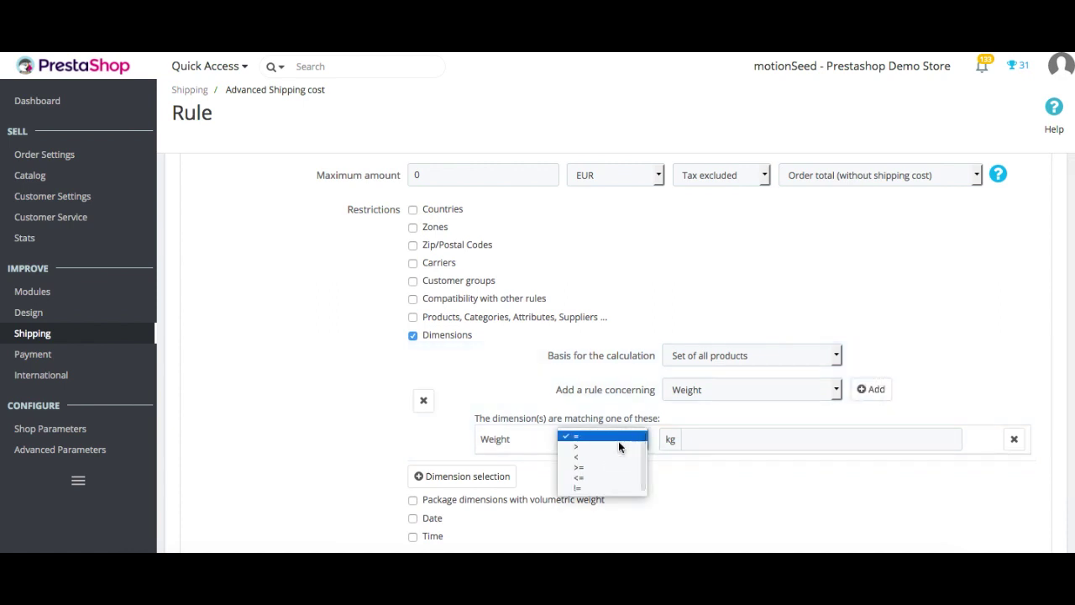
{"action": "left_click", "coordinate": [617, 458]}
{"action": "left_click", "coordinate": [611, 439]}
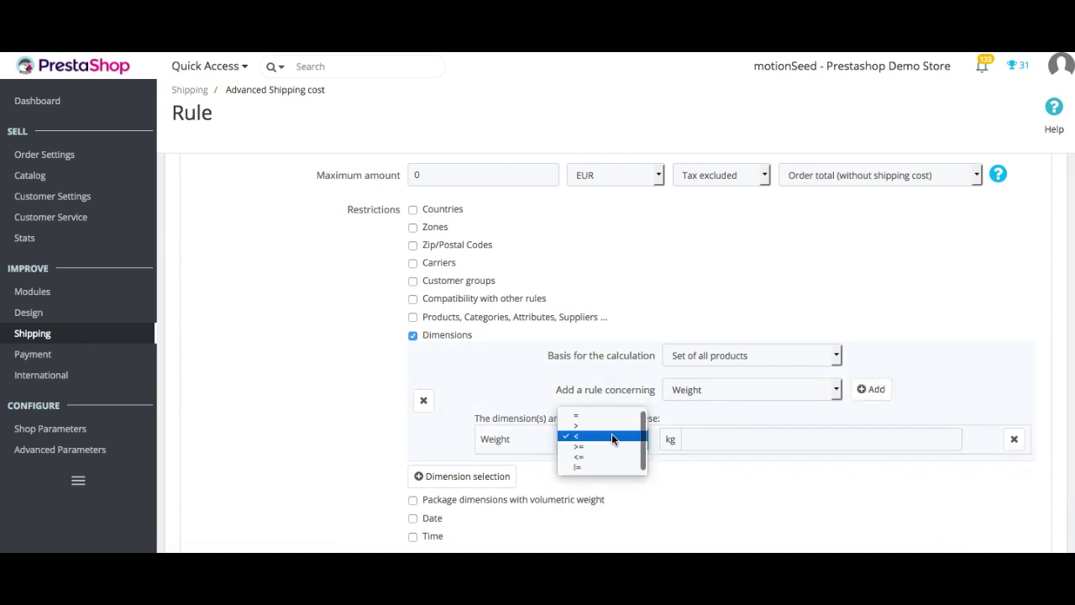
{"action": "left_click", "coordinate": [619, 456]}
{"action": "left_click", "coordinate": [728, 447]}
{"action": "type", "text": "50"}
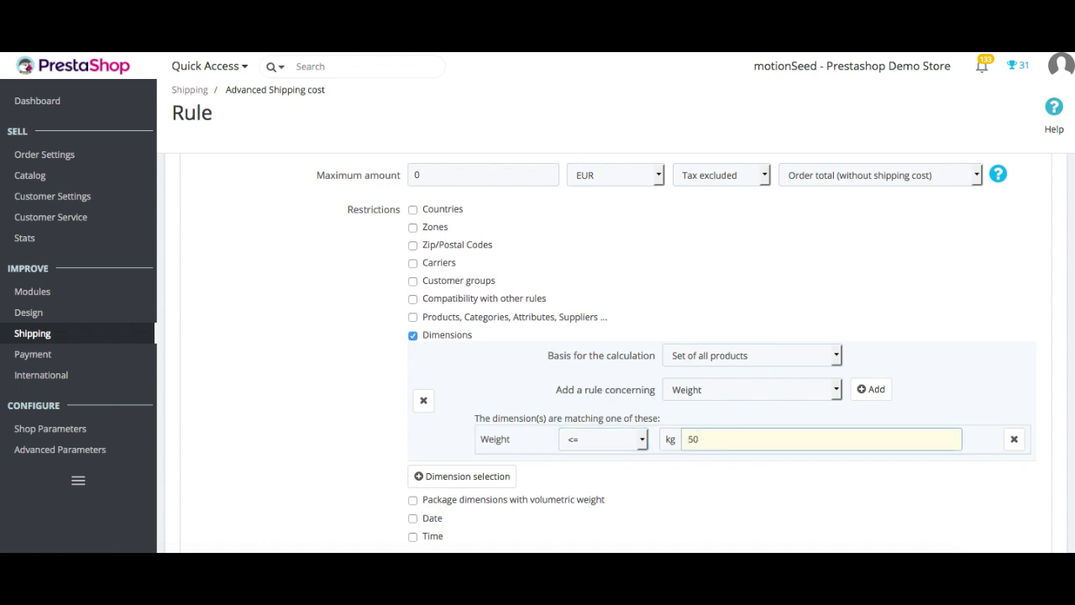
{"action": "left_click", "coordinate": [355, 400]}
Set the rule's action type to Free shipping and save the rule
{"action": "scroll", "coordinate": [355, 400], "scroll_direction": "up", "scroll_amount": 2}
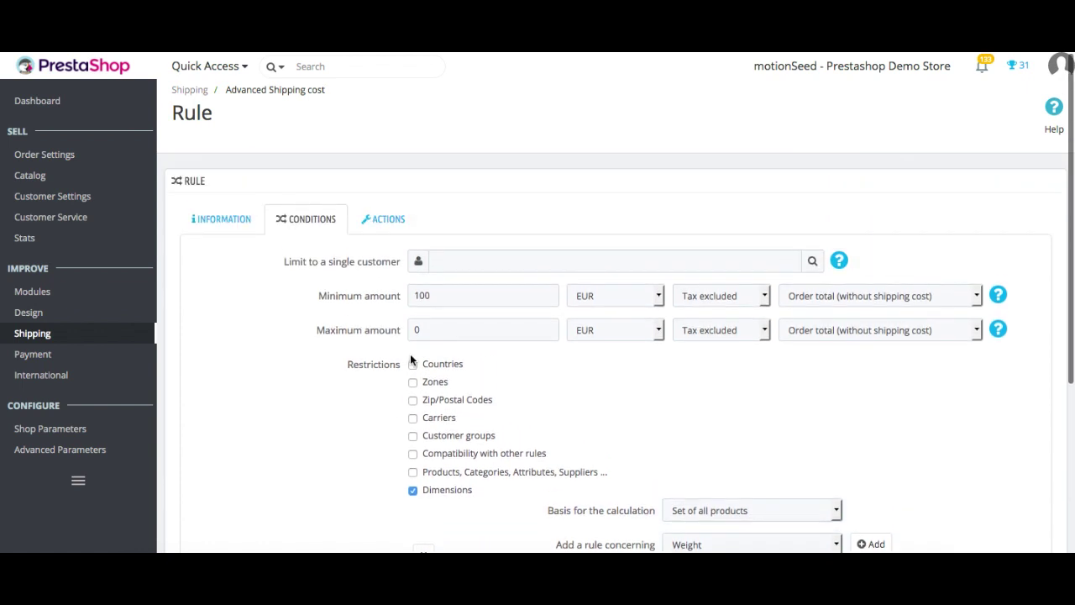
{"action": "scroll", "coordinate": [322, 420], "scroll_direction": "down", "scroll_amount": 3}
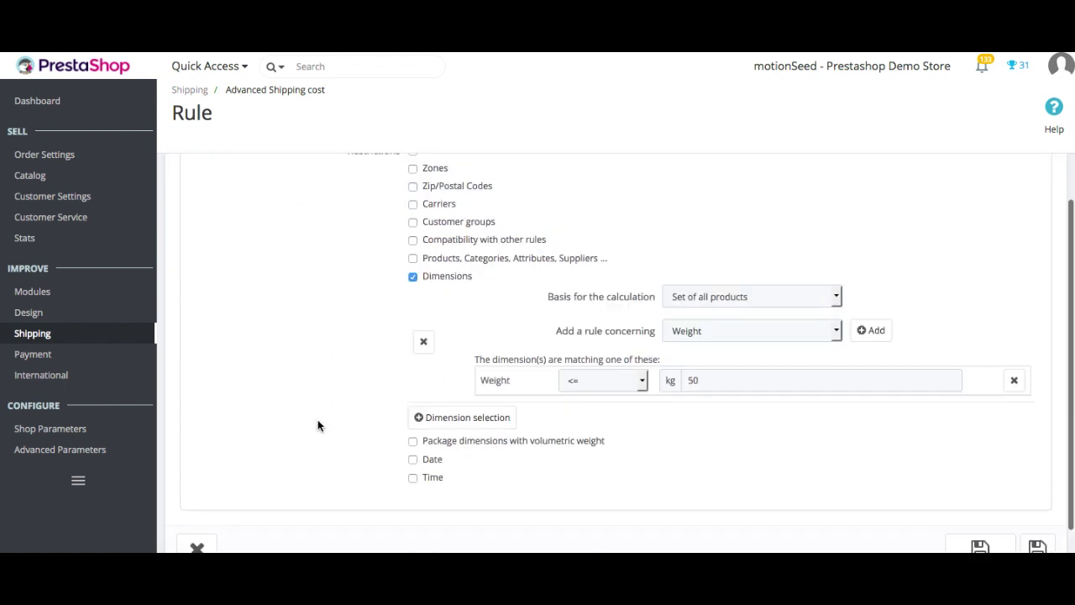
{"action": "scroll", "coordinate": [342, 340], "scroll_direction": "up", "scroll_amount": 3}
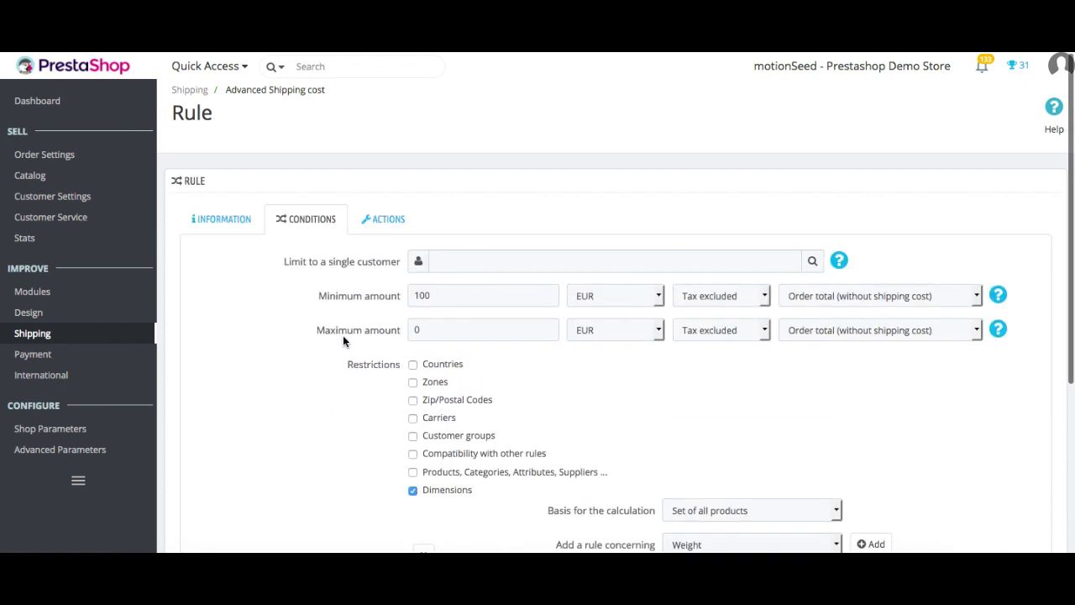
{"action": "left_click", "coordinate": [372, 223]}
{"action": "left_click", "coordinate": [458, 262]}
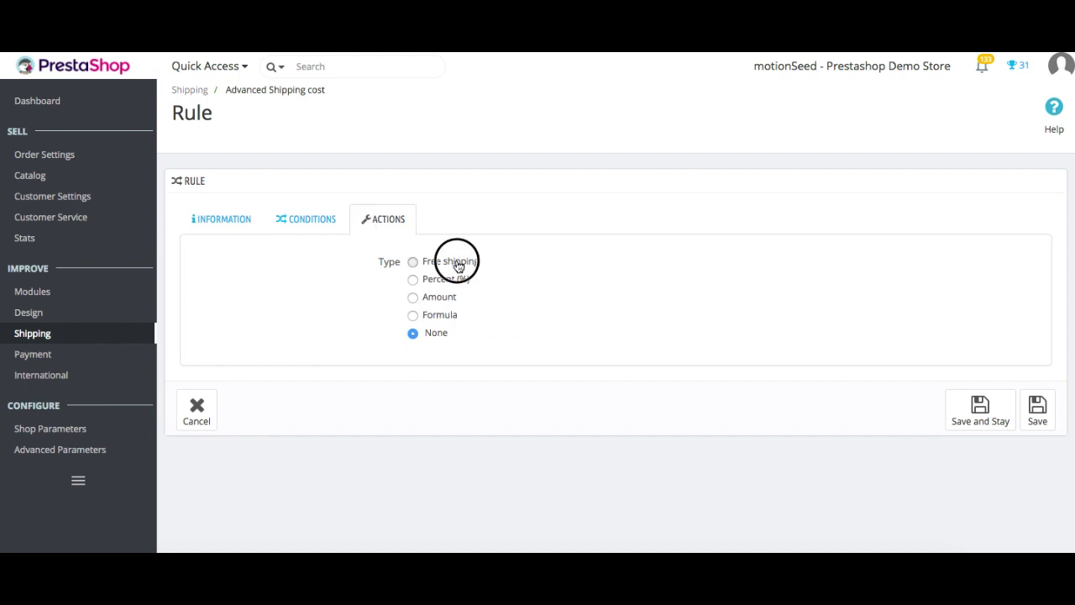
{"action": "left_click", "coordinate": [1038, 409]}
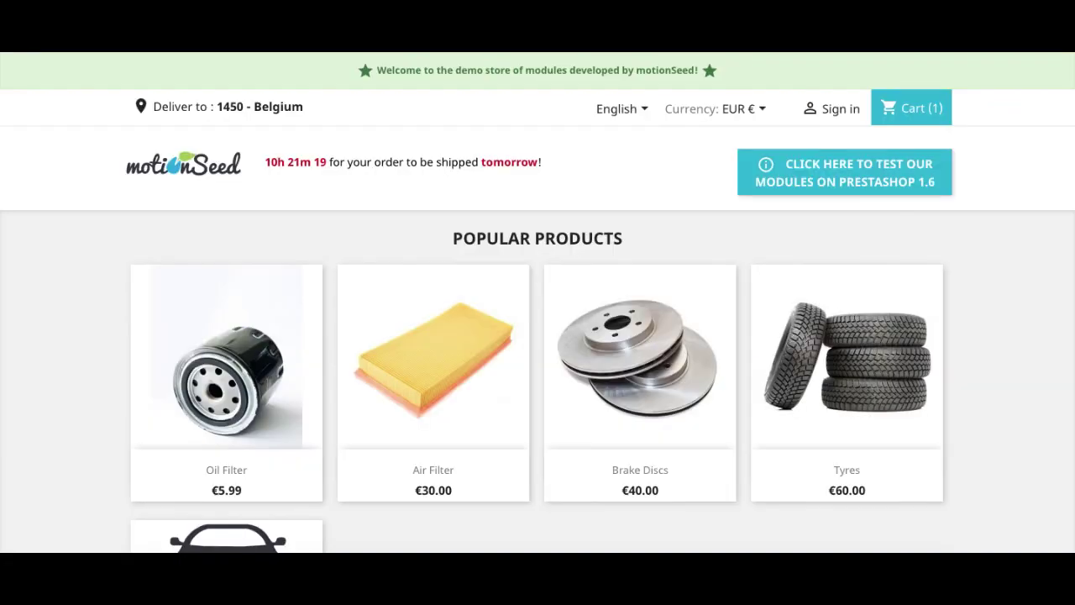
In the demo storefront, open the Tyres product and add one unit to the cart
{"action": "scroll", "coordinate": [99, 353], "scroll_direction": "down", "scroll_amount": 1}
{"action": "left_click", "coordinate": [909, 350]}
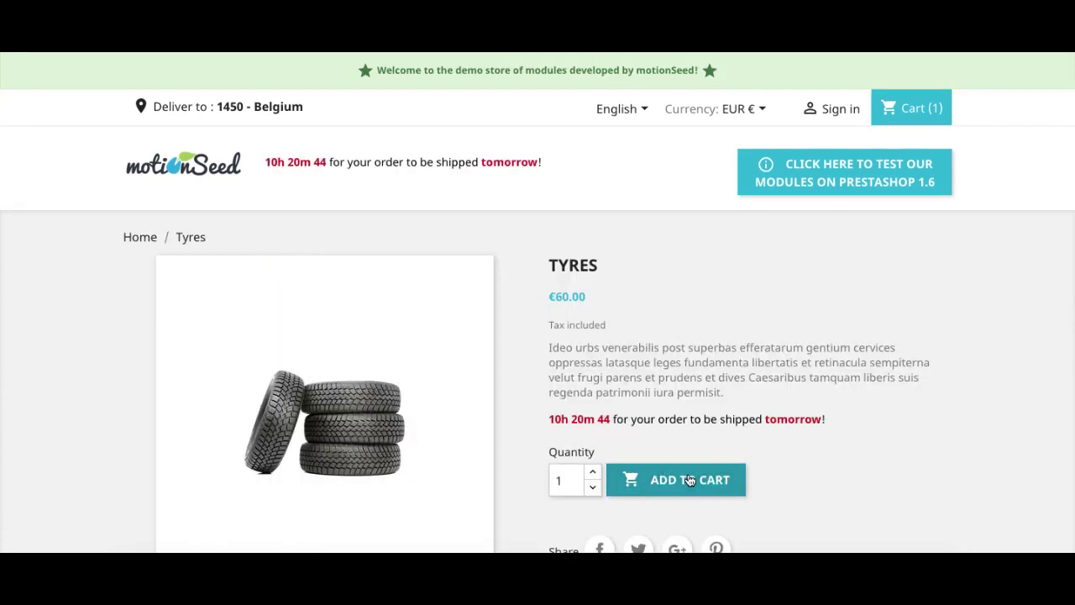
{"action": "left_click", "coordinate": [688, 480]}
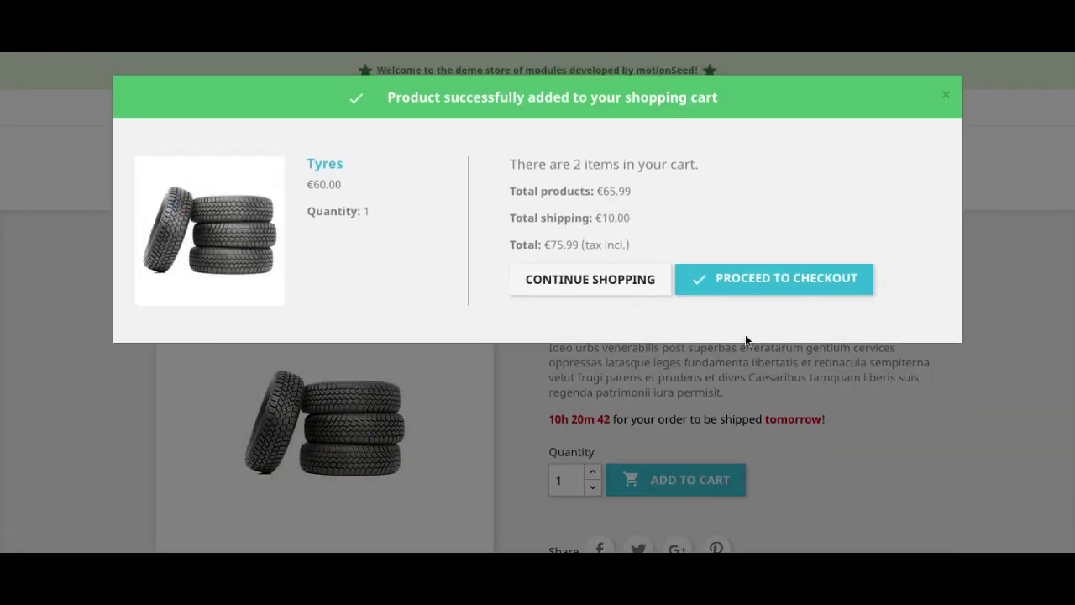
Proceed to the shopping cart and increase the Tyres quantity by one
{"action": "left_click", "coordinate": [727, 285]}
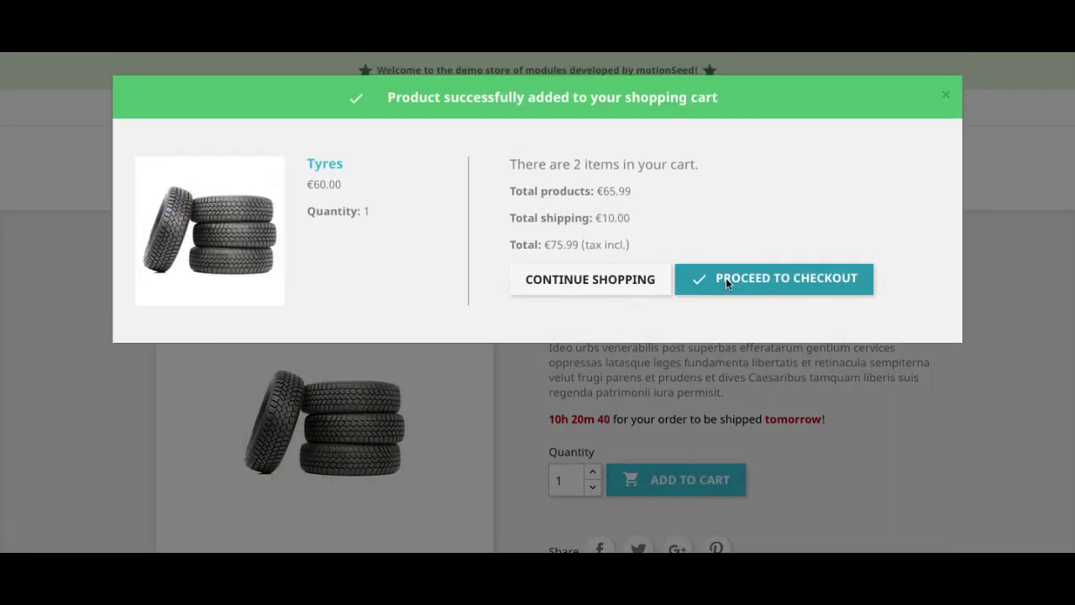
{"action": "scroll", "coordinate": [658, 287], "scroll_direction": "down", "scroll_amount": 1}
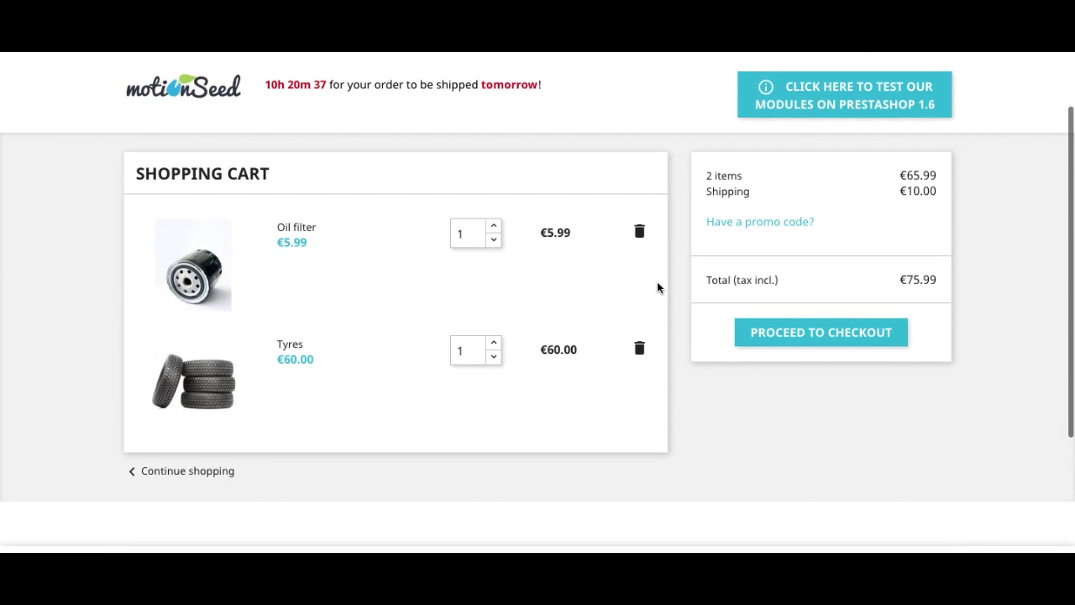
{"action": "left_click", "coordinate": [495, 344]}
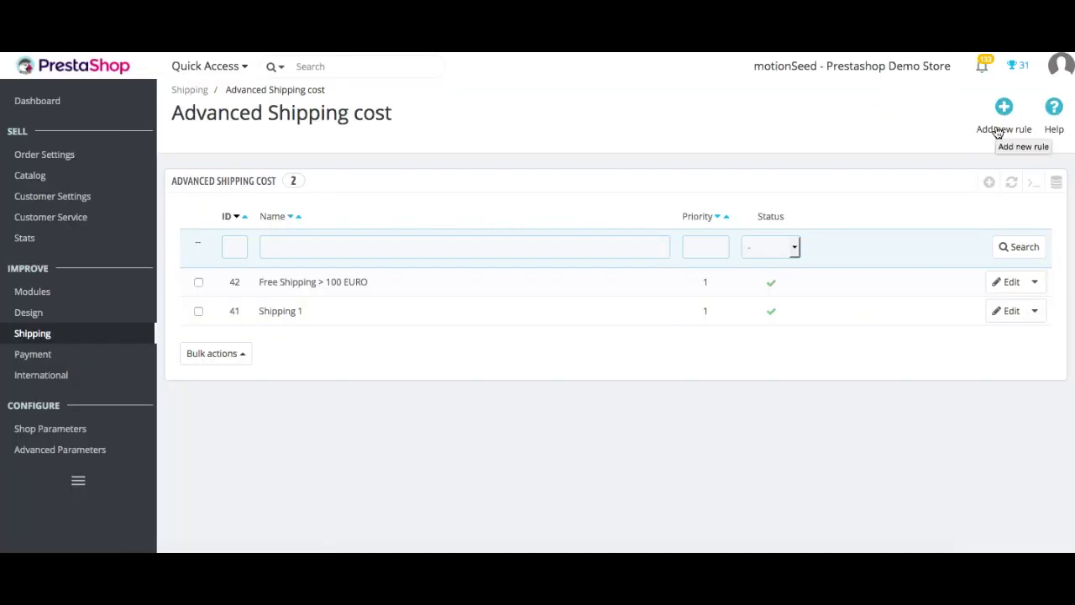
Back in the PrestaShop back office, add a new advanced shipping cost rule named "Frais de port Disque", keeping priority 1
{"action": "left_click", "coordinate": [998, 131]}
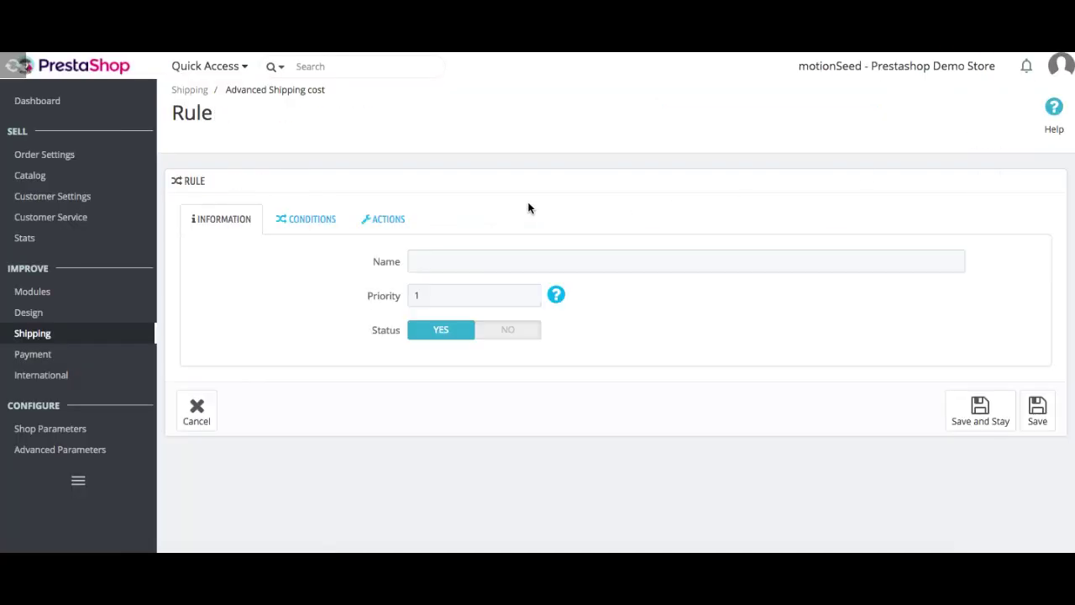
{"action": "left_click", "coordinate": [469, 257]}
{"action": "type", "text": "Fr"}
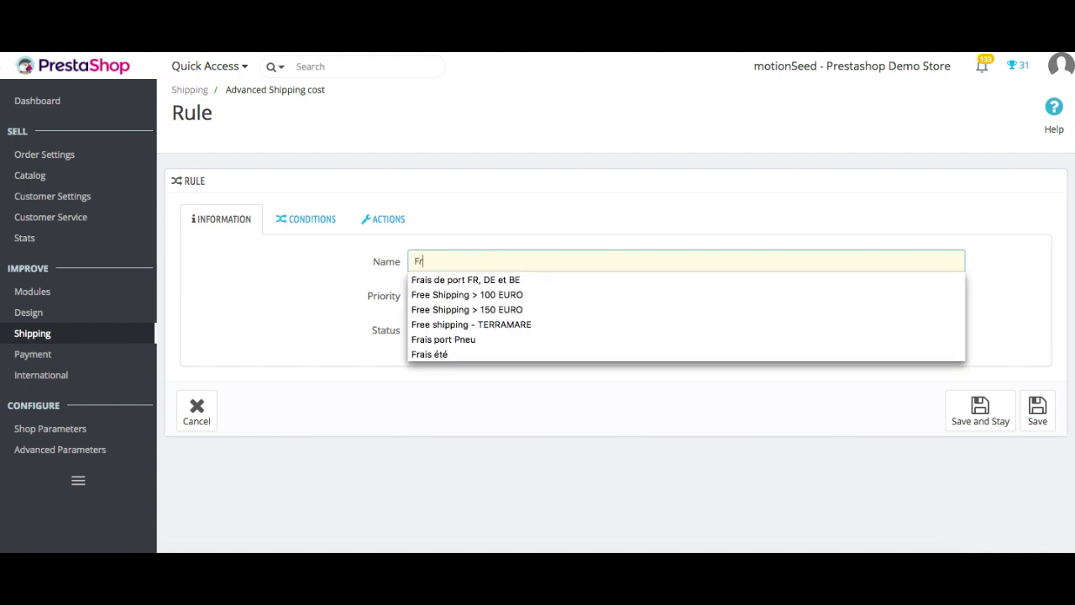
{"action": "type", "text": "ais de p"}
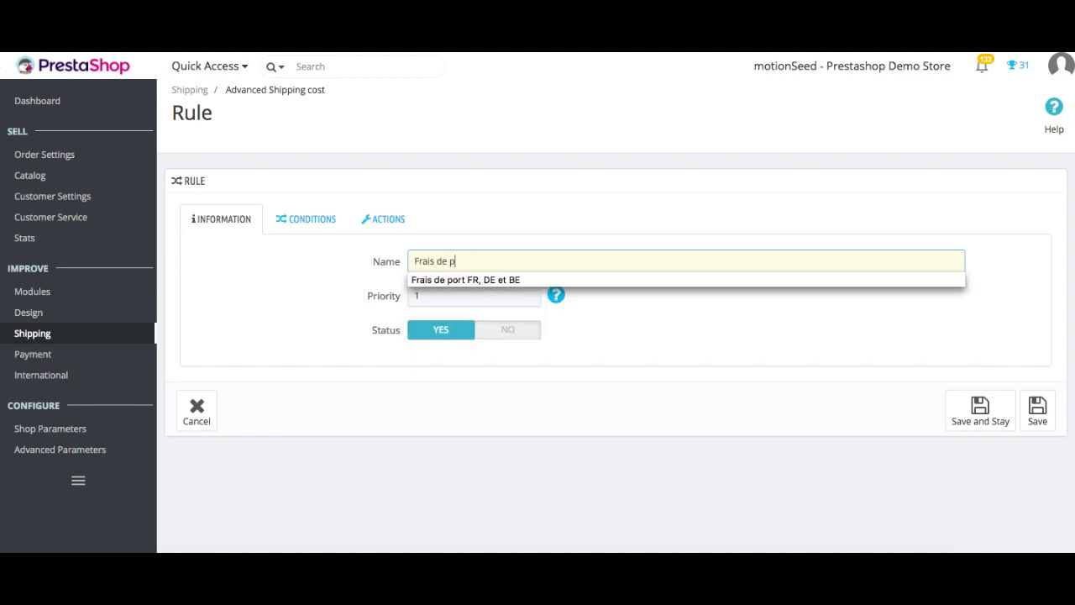
{"action": "type", "text": "ort Disque"}
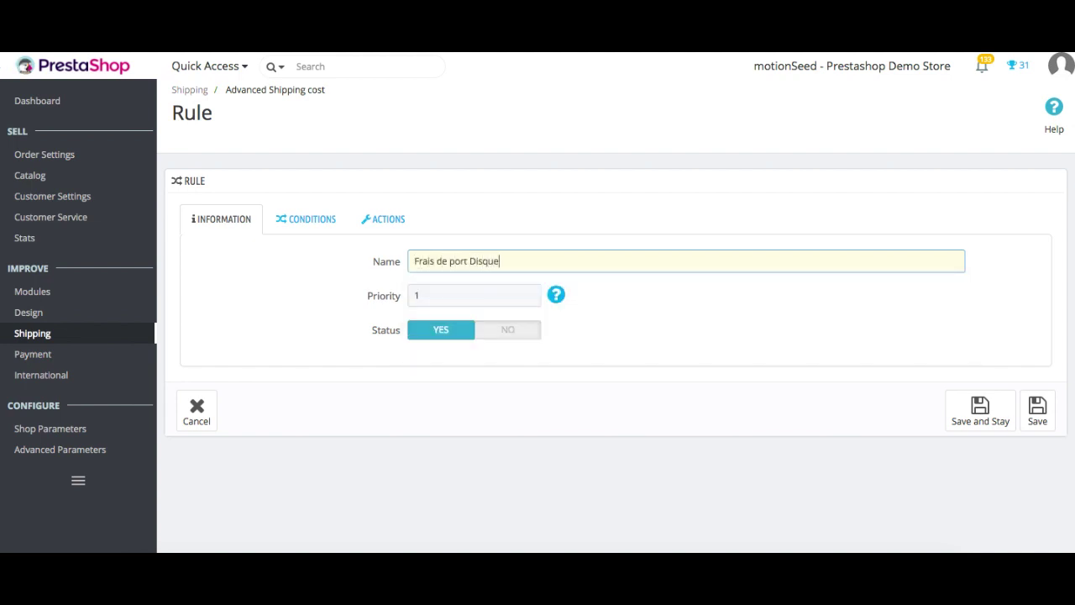
Enable the Products, Categories, Attributes, Suppliers restriction in the conditions and add a product selection with a rule concerning Products
{"action": "left_click", "coordinate": [336, 227]}
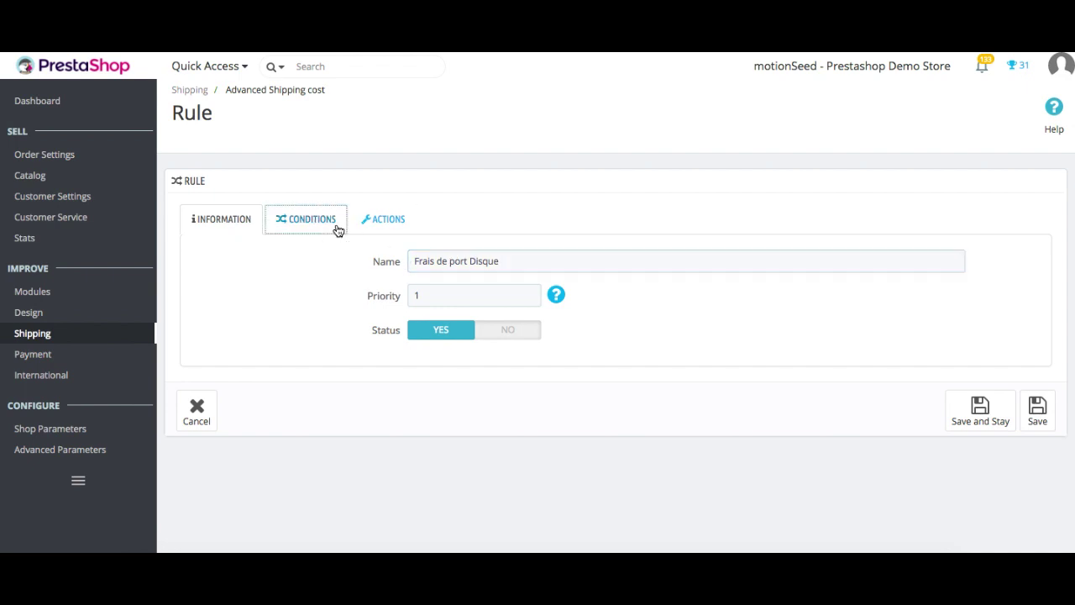
{"action": "scroll", "coordinate": [458, 168], "scroll_direction": "down", "scroll_amount": 3}
{"action": "left_click", "coordinate": [476, 341]}
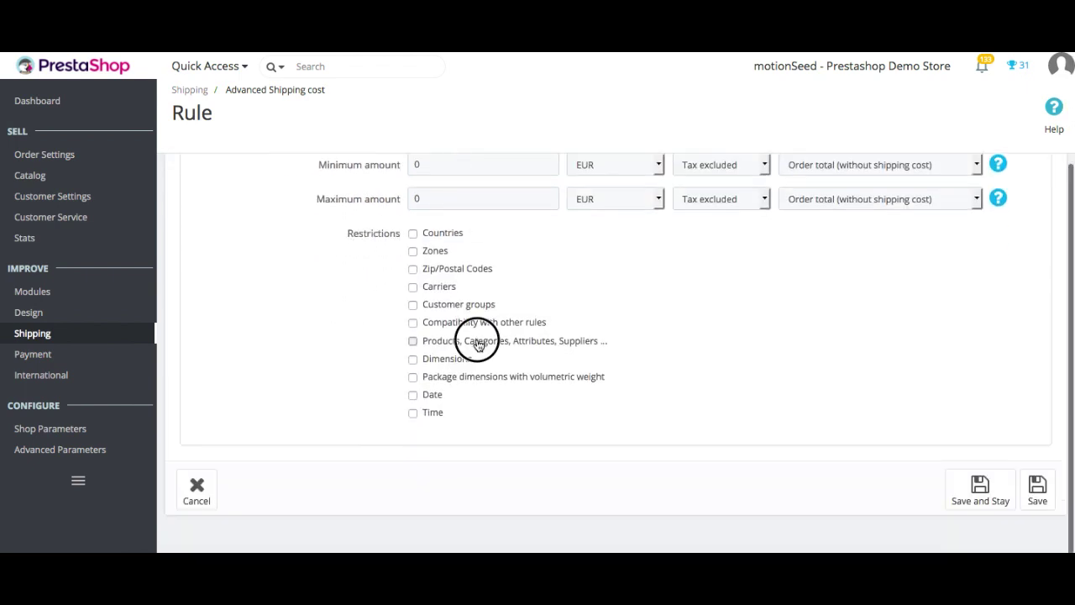
{"action": "left_click", "coordinate": [480, 361]}
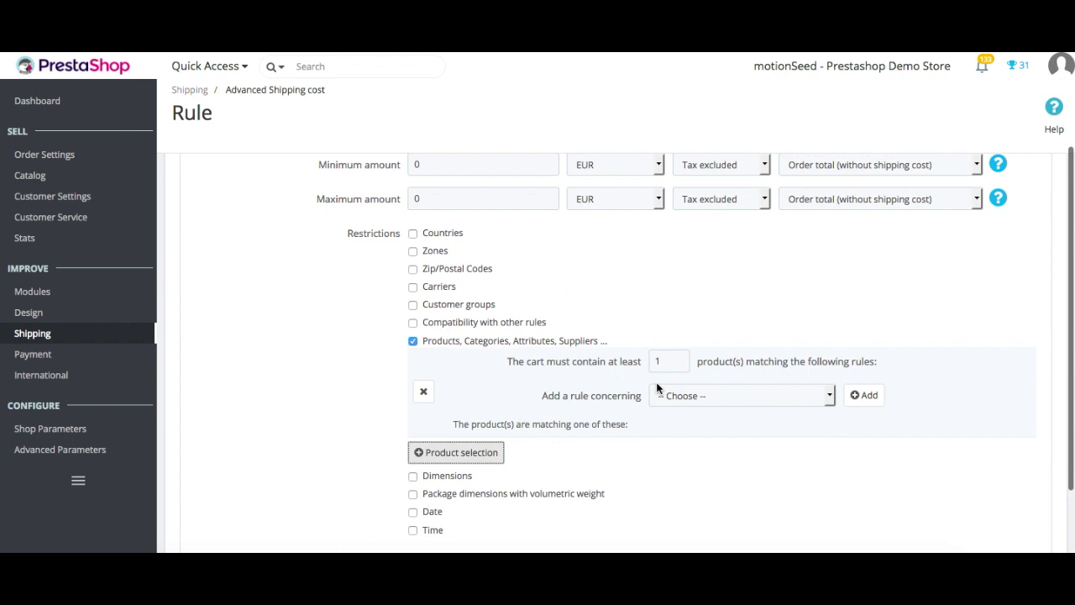
{"action": "left_click", "coordinate": [691, 402]}
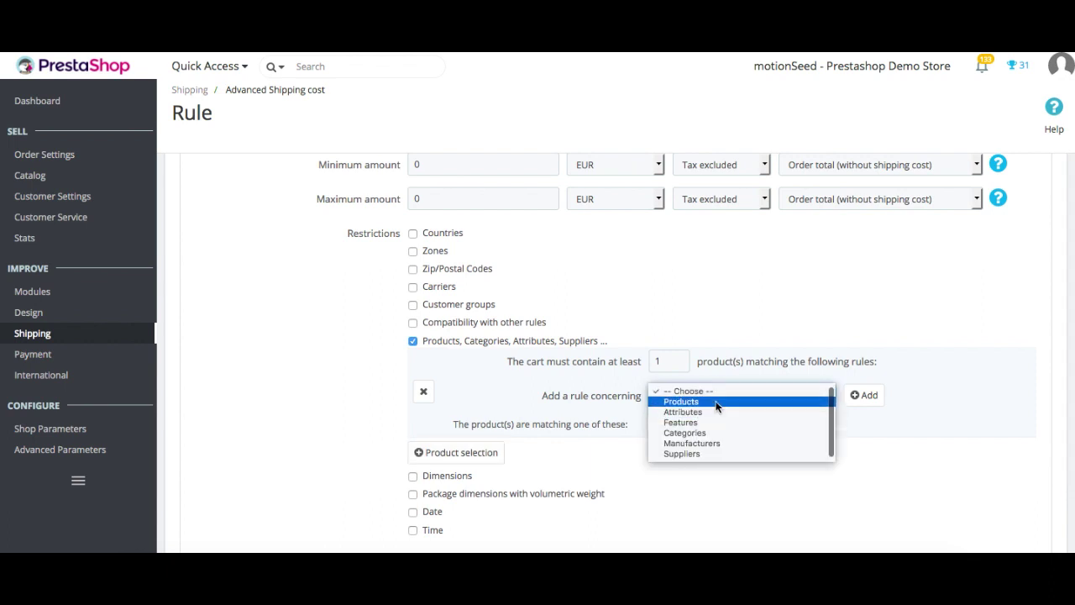
{"action": "left_click", "coordinate": [716, 402]}
{"action": "left_click", "coordinate": [856, 400]}
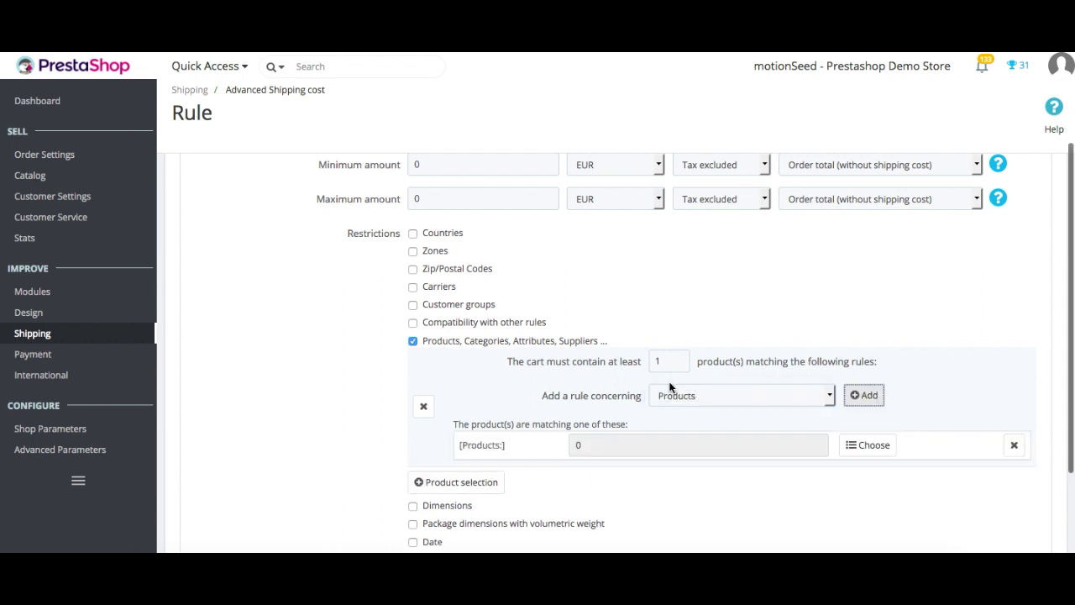
Choose "Z_DISK_1 - Brake discs" as the matching product for the product rule
{"action": "left_click", "coordinate": [854, 450]}
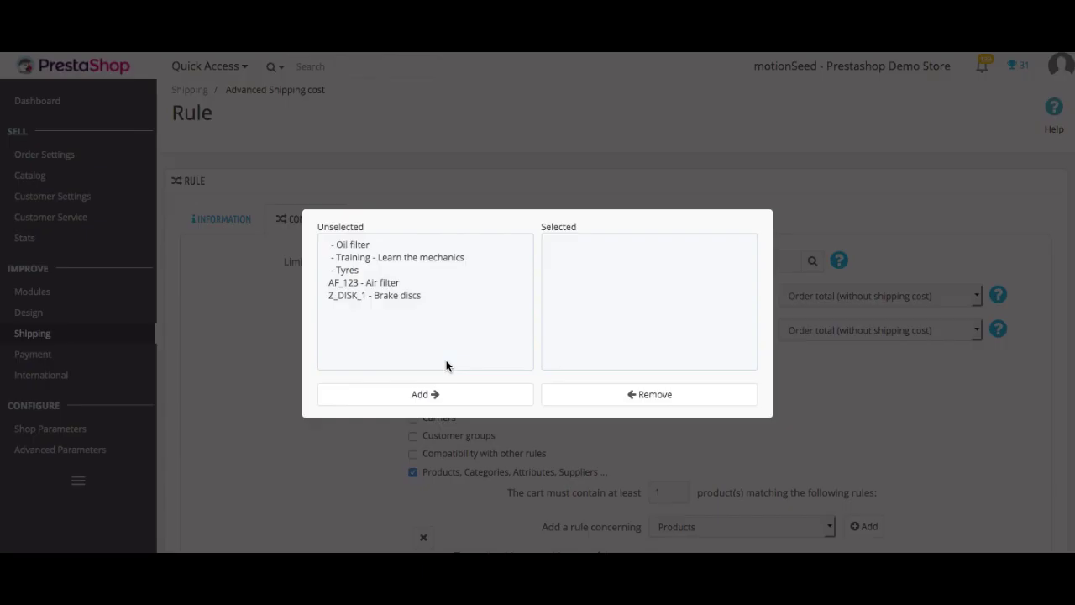
{"action": "left_click", "coordinate": [363, 296]}
{"action": "left_click", "coordinate": [414, 391]}
{"action": "left_click", "coordinate": [773, 210]}
{"action": "scroll", "coordinate": [274, 371], "scroll_direction": "down", "scroll_amount": 5}
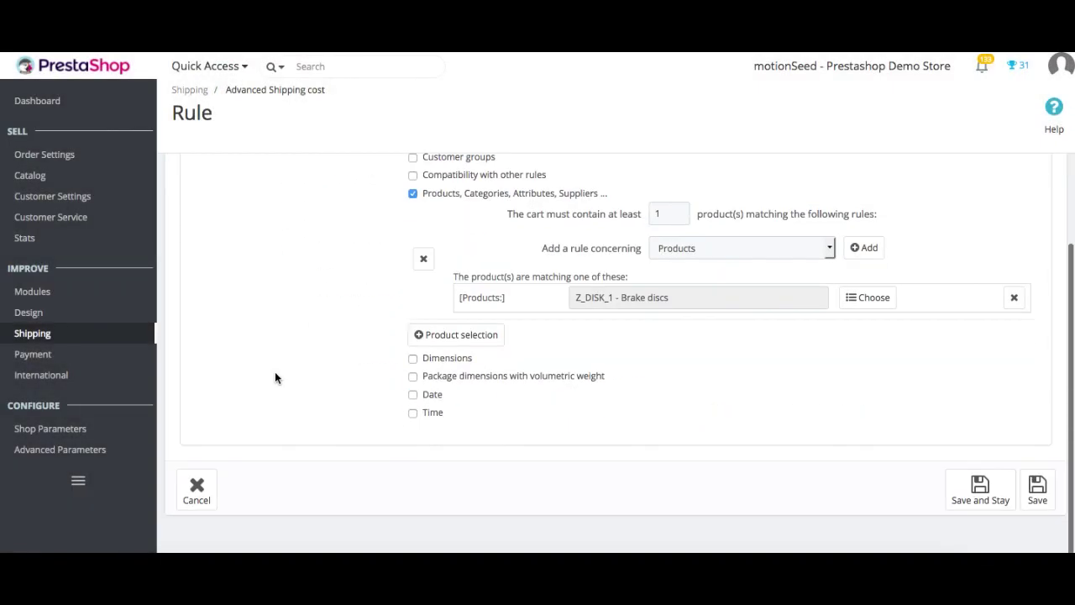
Set the action type of the brake disc shipping rule to Formula
{"action": "scroll", "coordinate": [275, 372], "scroll_direction": "up", "scroll_amount": 4}
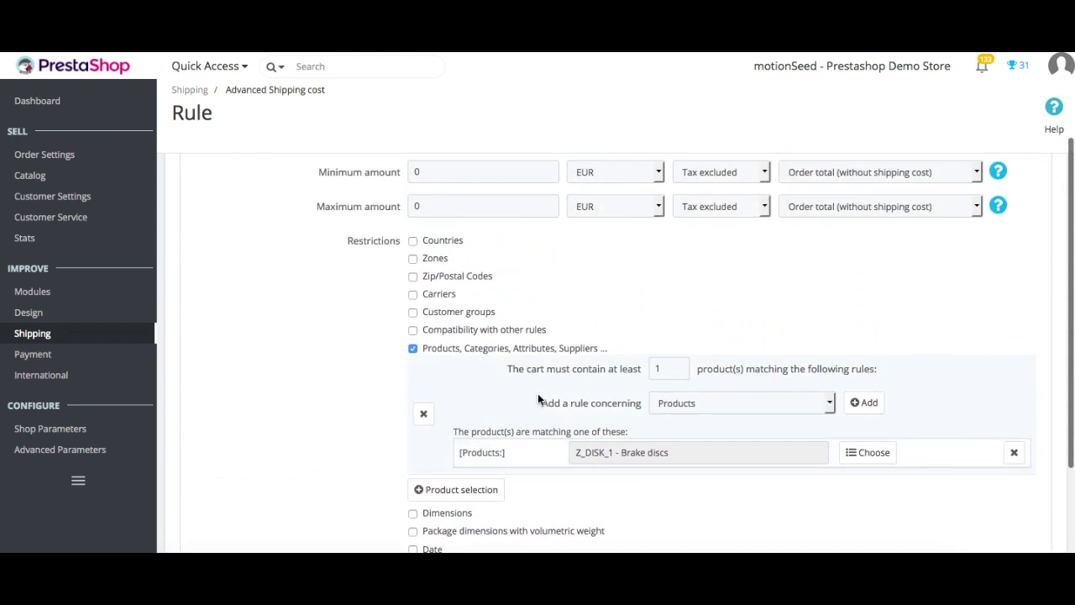
{"action": "scroll", "coordinate": [346, 337], "scroll_direction": "up", "scroll_amount": 3}
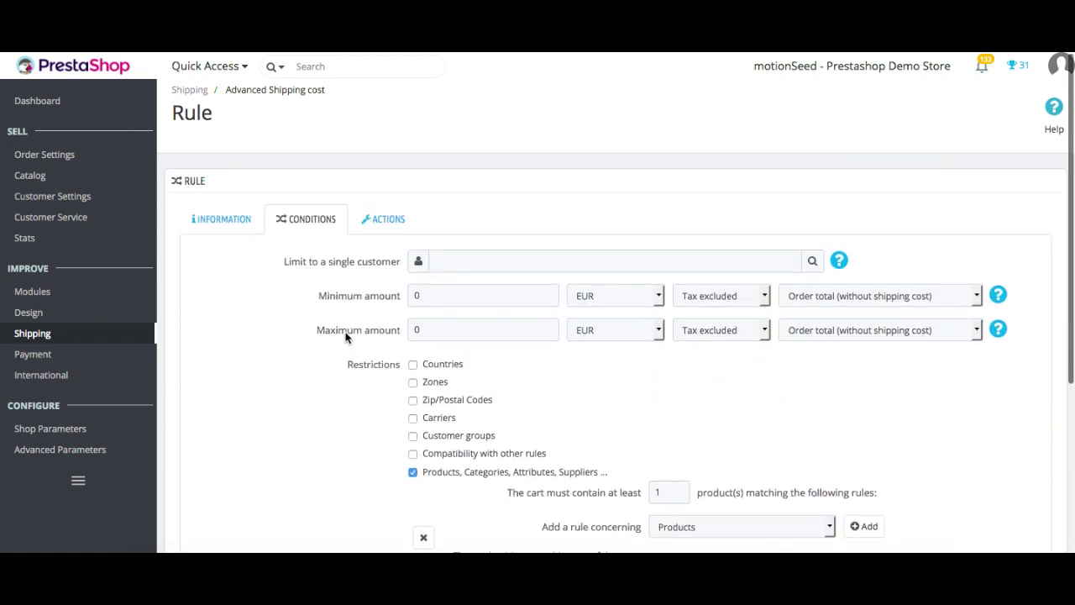
{"action": "scroll", "coordinate": [345, 338], "scroll_direction": "down", "scroll_amount": 2}
{"action": "scroll", "coordinate": [347, 336], "scroll_direction": "down", "scroll_amount": 1}
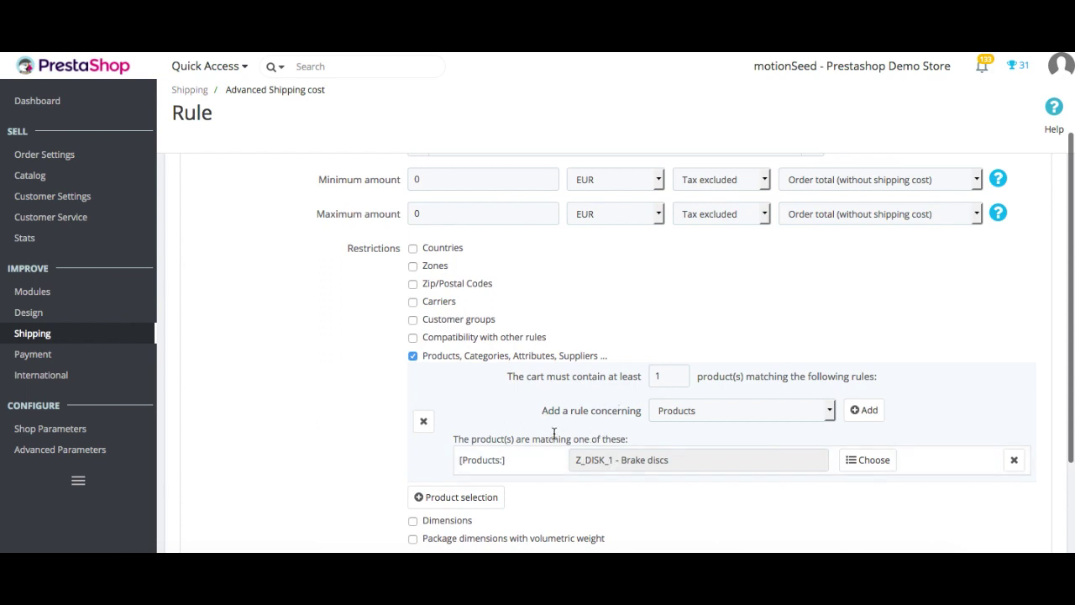
{"action": "scroll", "coordinate": [308, 374], "scroll_direction": "up", "scroll_amount": 3}
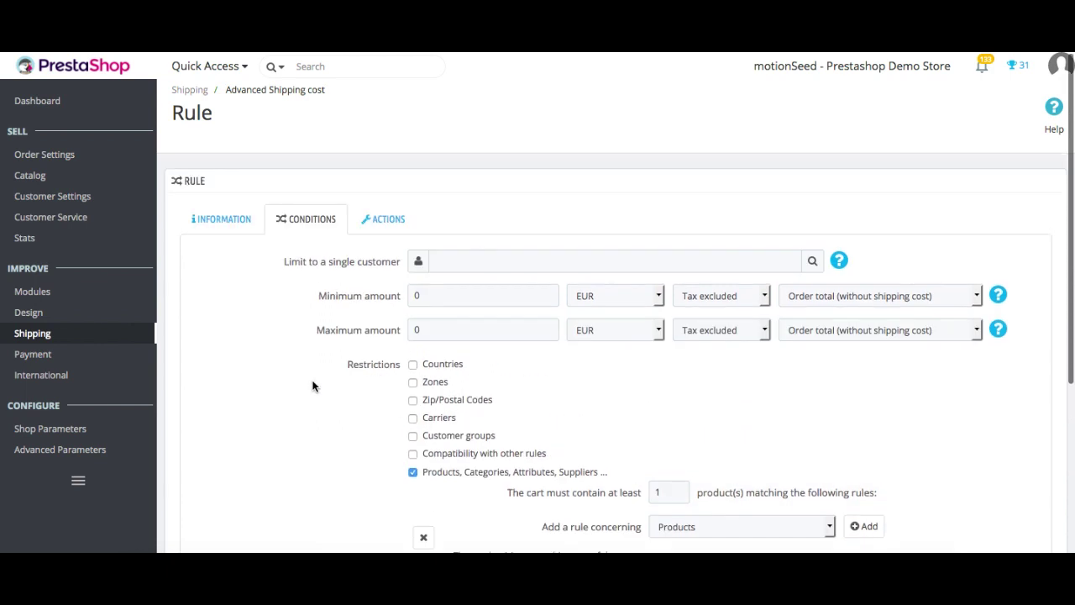
{"action": "left_click", "coordinate": [382, 218]}
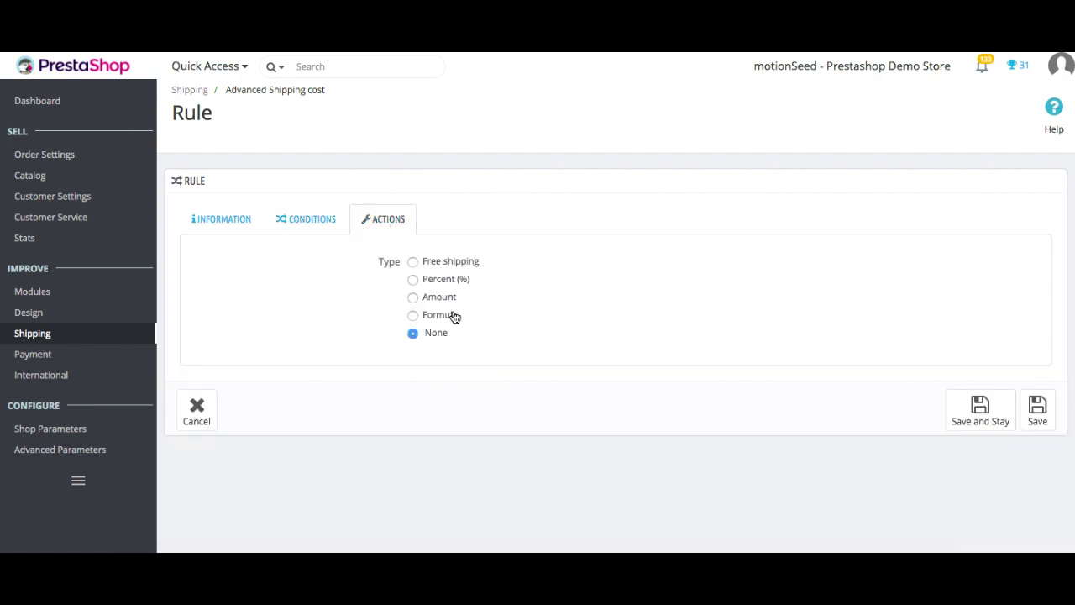
{"action": "left_click", "coordinate": [452, 318]}
Enter the shipping cost formula 5 + (1 * (quantity - 1)), charging 5 for the first disc and 1 for each additional one
{"action": "left_click", "coordinate": [472, 355]}
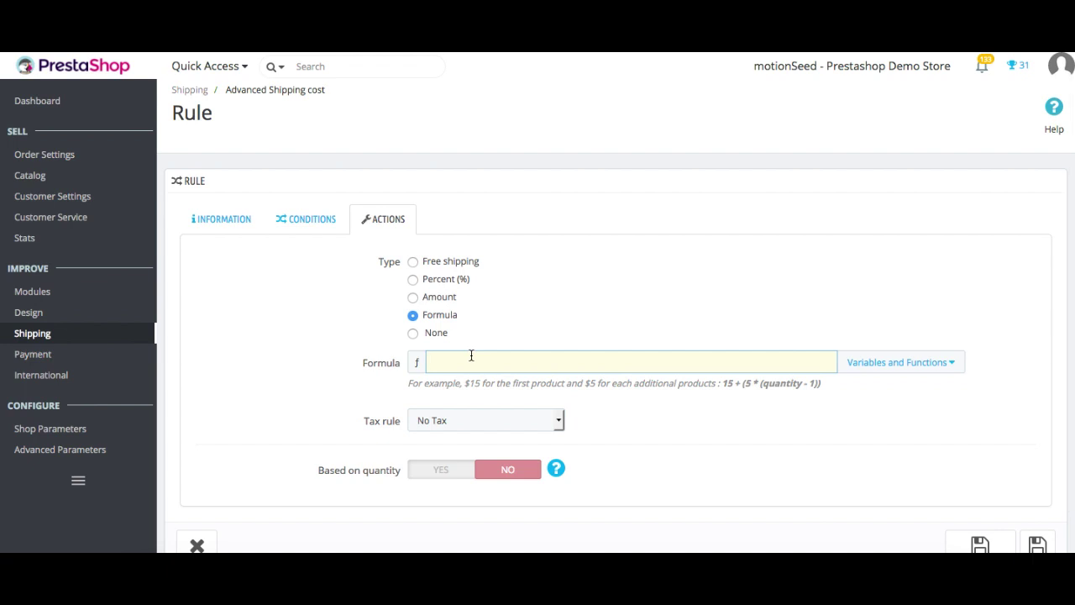
{"action": "type", "text": "5"}
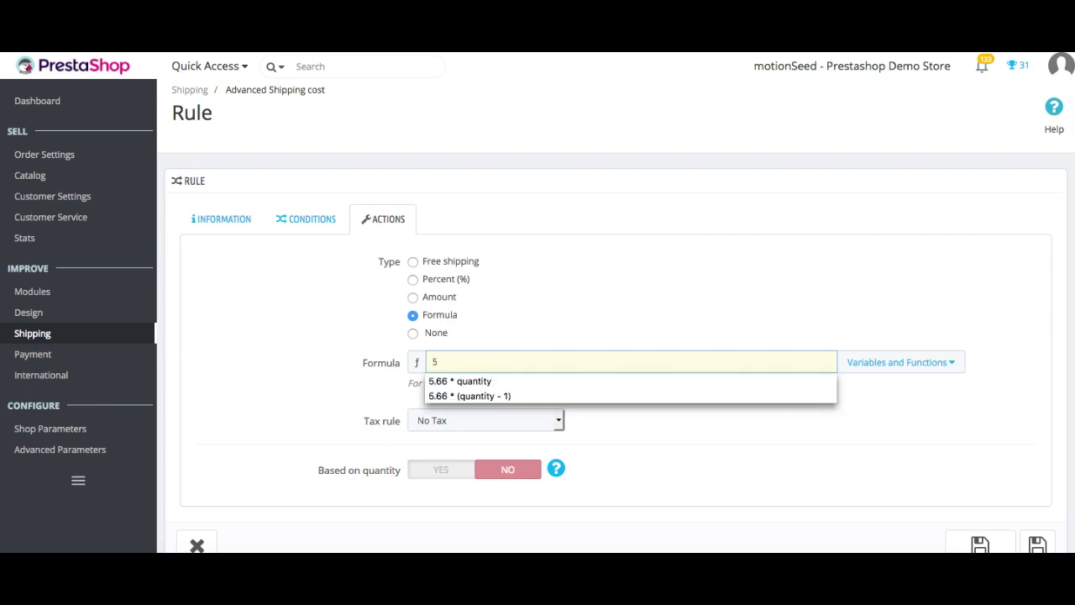
{"action": "type", "text": " +"}
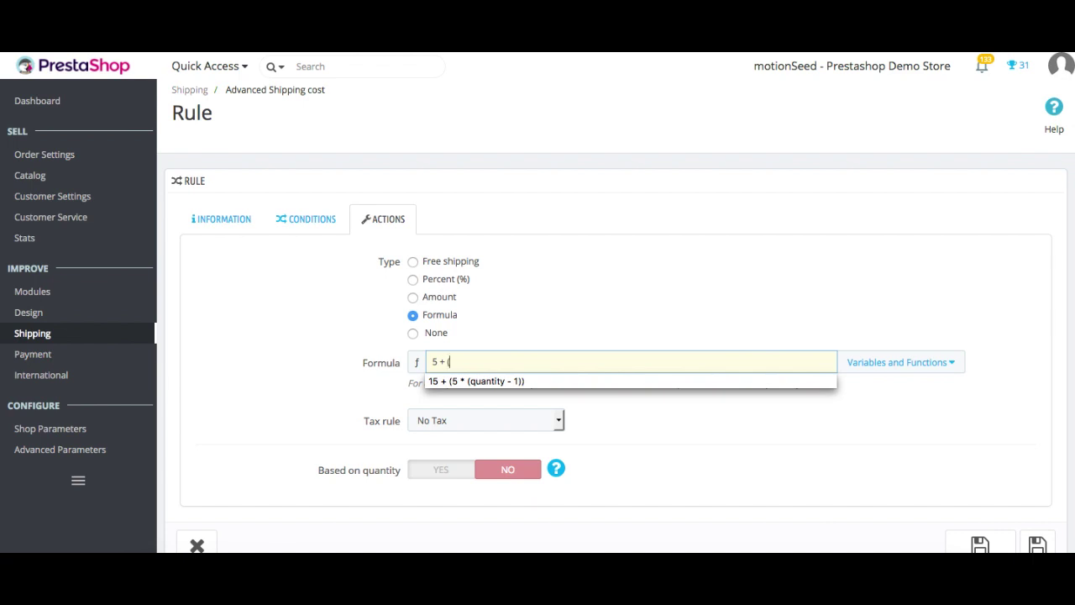
{"action": "type", "text": " (1"}
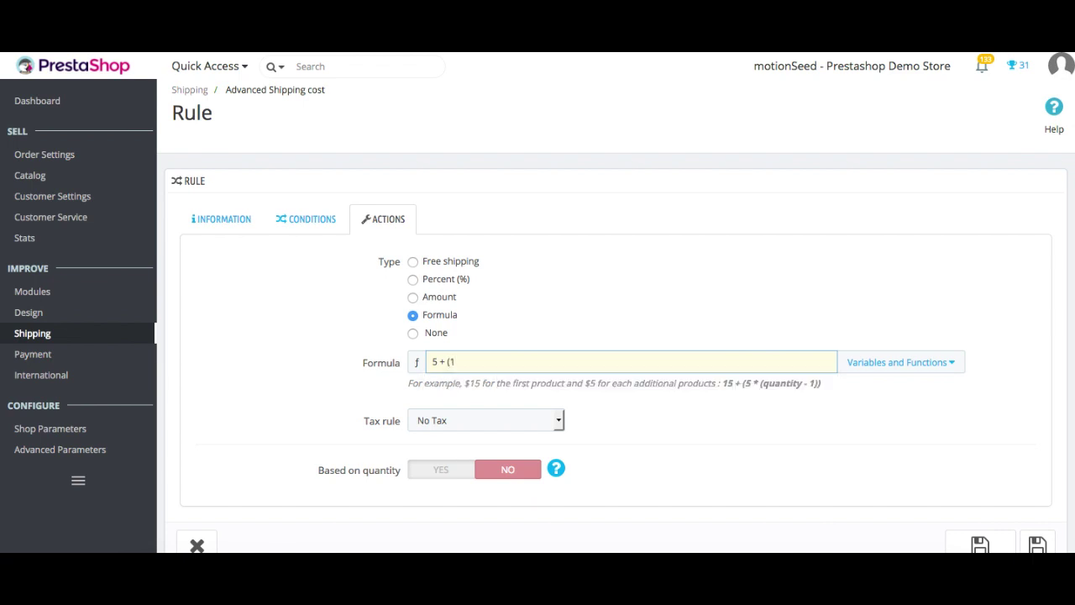
{"action": "type", "text": " * (quantity -"}
{"action": "left_click", "coordinate": [426, 362]}
{"action": "left_click_drag", "start_coordinate": [432, 362], "coordinate": [530, 363]}
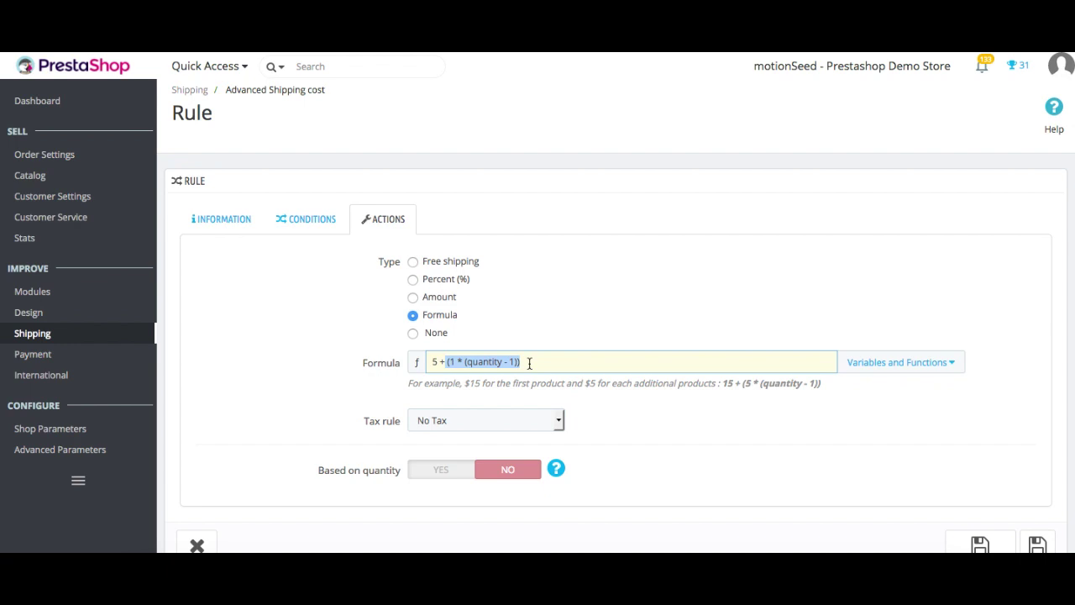
{"action": "left_click", "coordinate": [454, 363]}
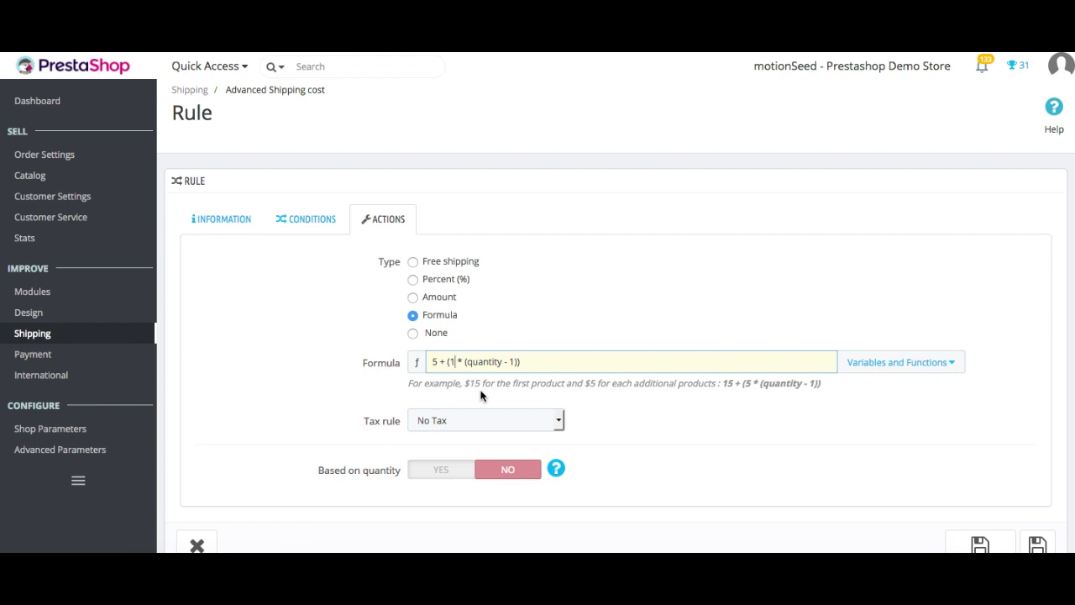
Re-enter 1 as the per-additional-disc multiplier in the formula 5 + (1 * (quantity - 1)) and save the brake disc shipping rule
{"action": "key", "text": "BackSpace"}
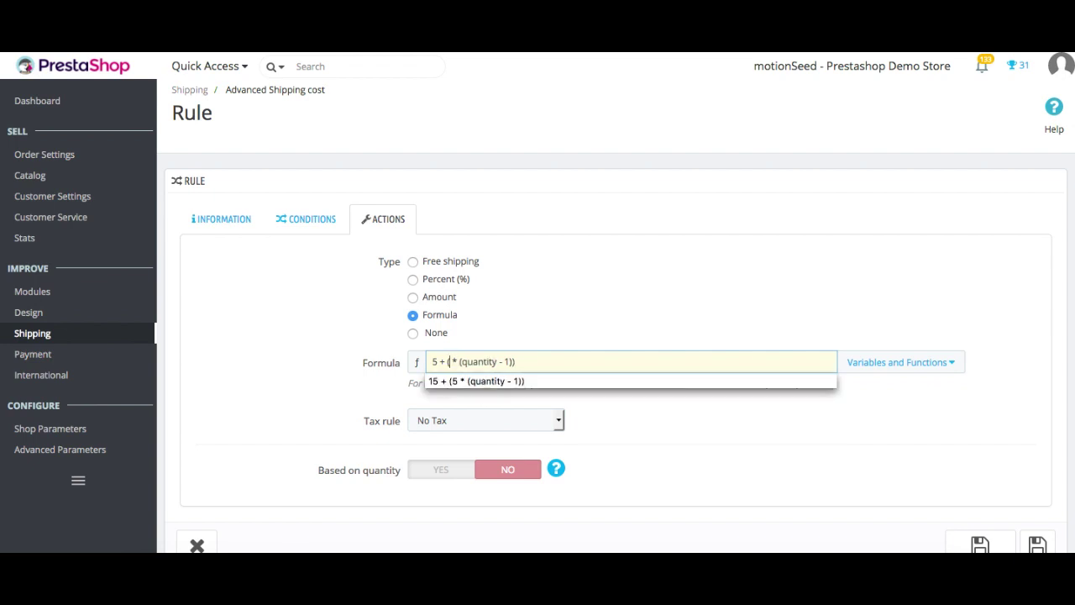
{"action": "type", "text": "1"}
{"action": "left_click", "coordinate": [733, 469]}
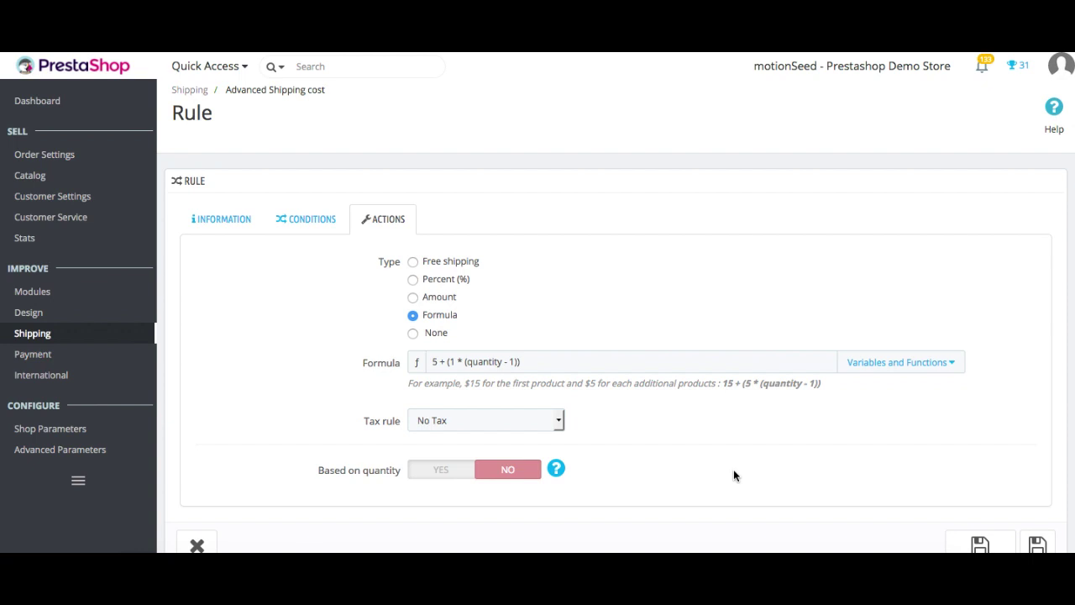
{"action": "scroll", "coordinate": [921, 395], "scroll_direction": "down", "scroll_amount": 1}
{"action": "left_click", "coordinate": [1038, 490]}
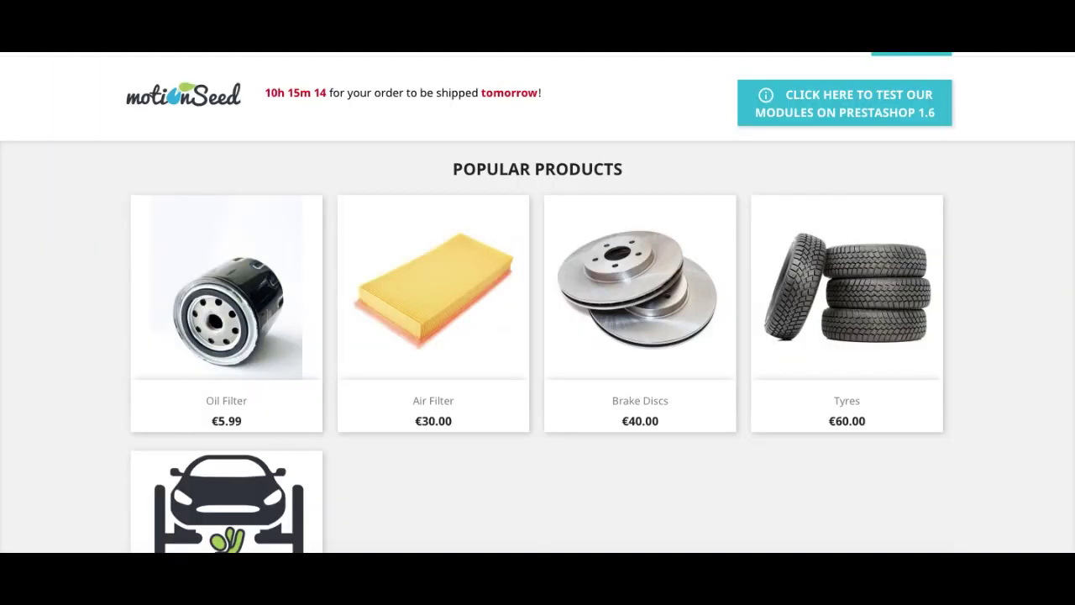
Switch to the motionSeed storefront, open the shopping cart and remove the tyres from it
{"action": "scroll", "coordinate": [878, 148], "scroll_direction": "up", "scroll_amount": 2}
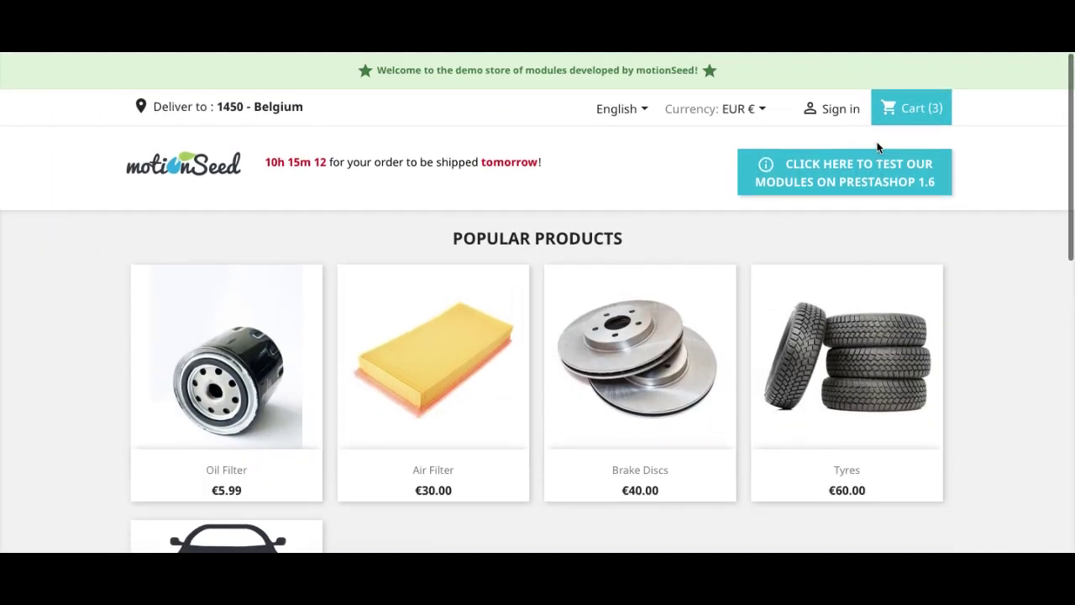
{"action": "left_click", "coordinate": [916, 111]}
{"action": "scroll", "coordinate": [658, 218], "scroll_direction": "down", "scroll_amount": 1}
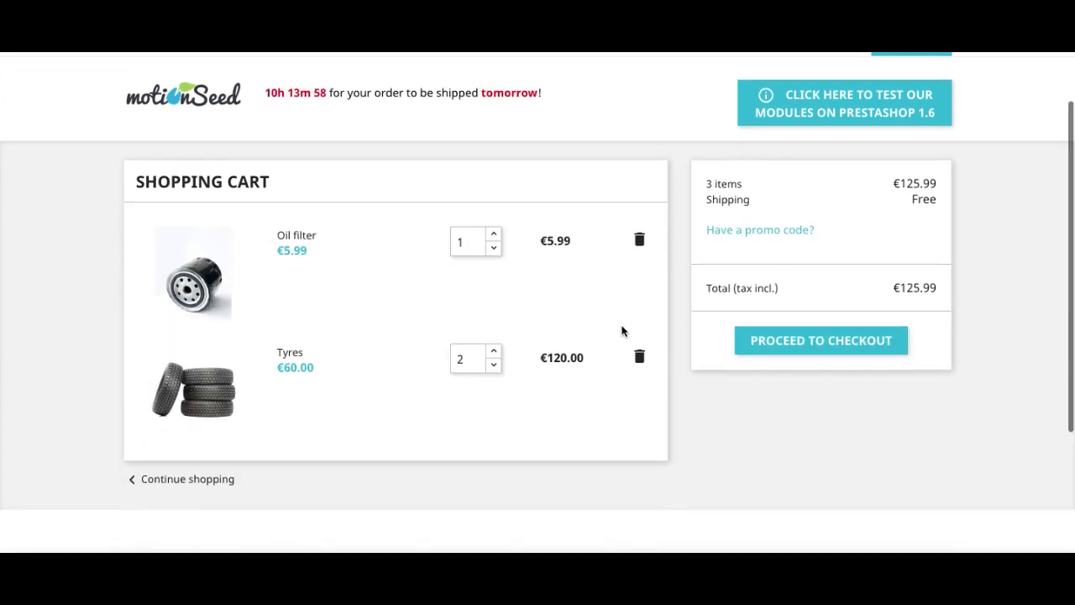
{"action": "left_click", "coordinate": [639, 358]}
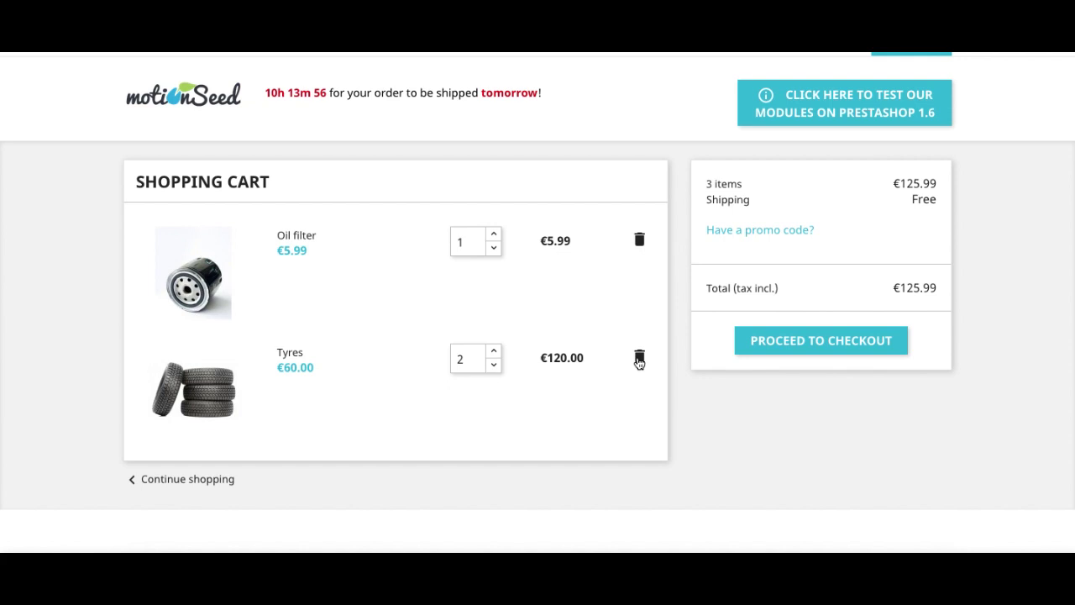
Add the brake discs from the popular products to the cart and raise their quantity to 2 in the shopping cart
{"action": "left_click", "coordinate": [184, 110]}
{"action": "scroll", "coordinate": [478, 248], "scroll_direction": "down", "scroll_amount": 2}
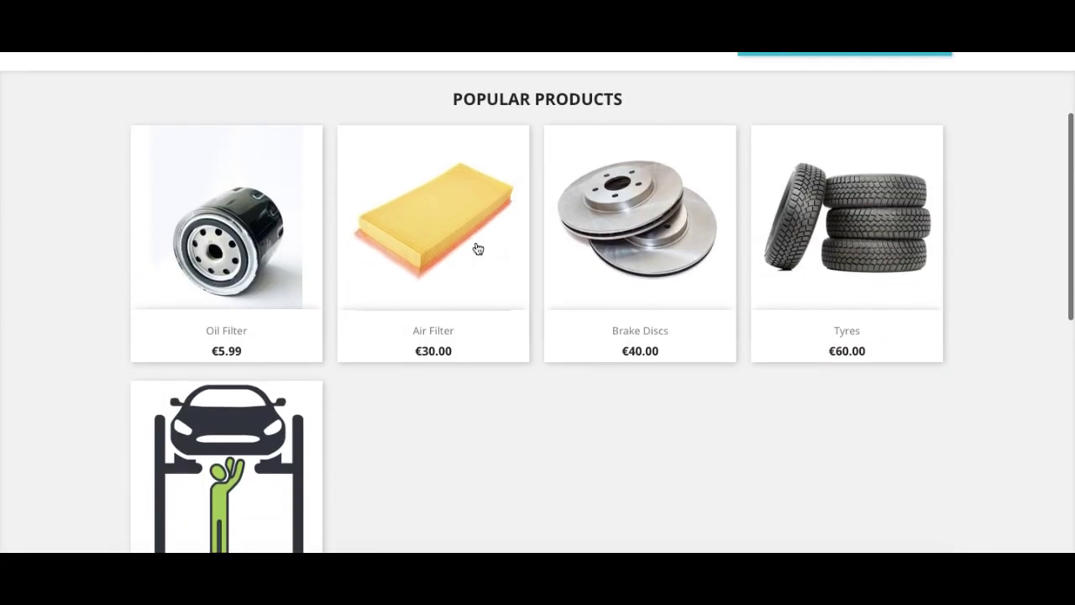
{"action": "left_click", "coordinate": [673, 205]}
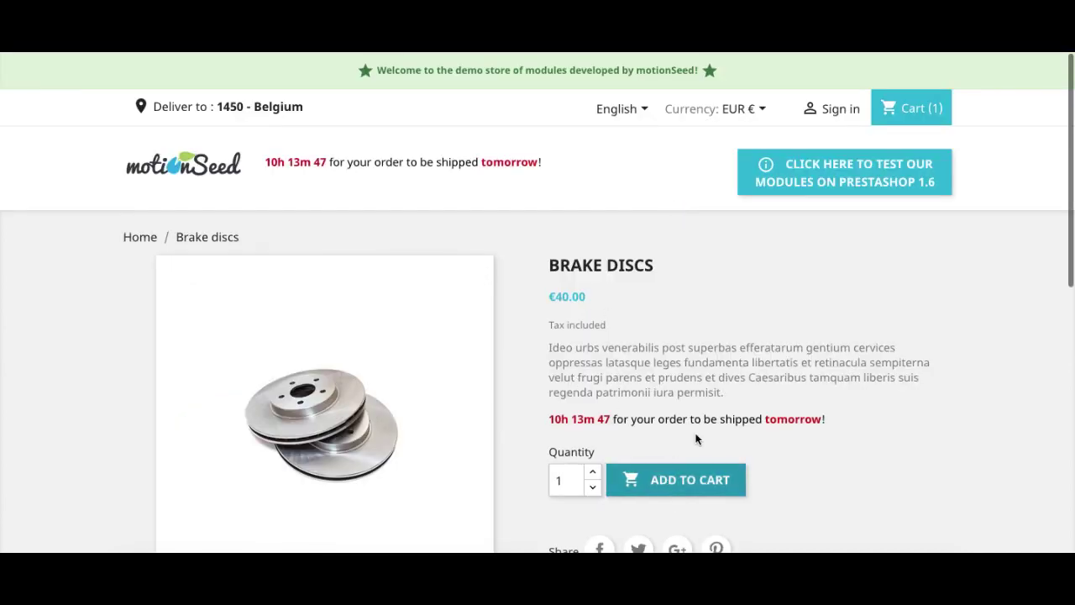
{"action": "left_click", "coordinate": [696, 500]}
{"action": "left_click", "coordinate": [760, 286]}
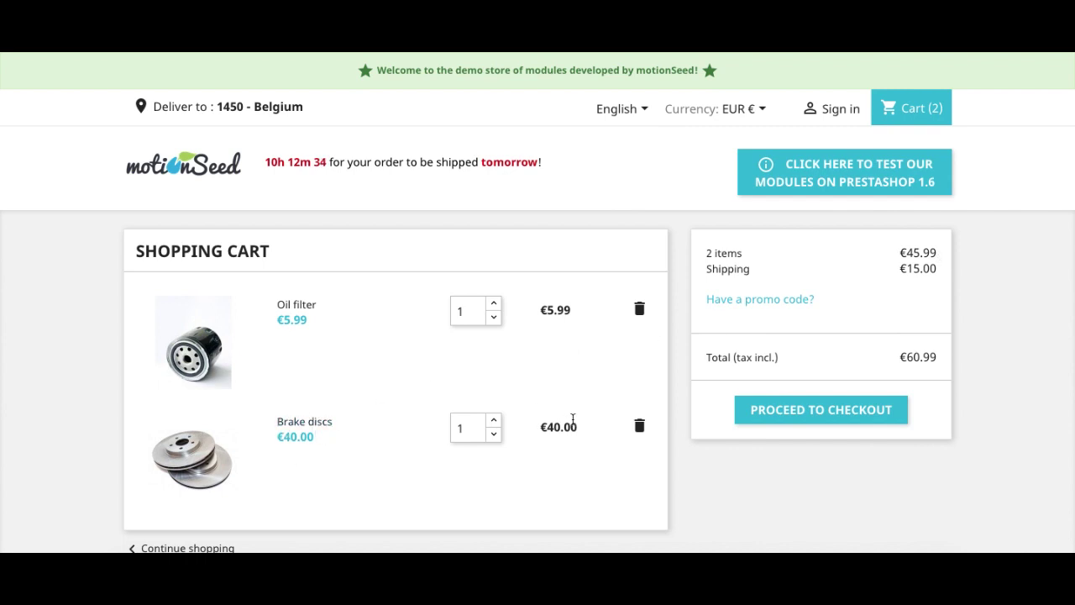
{"action": "left_click", "coordinate": [494, 422]}
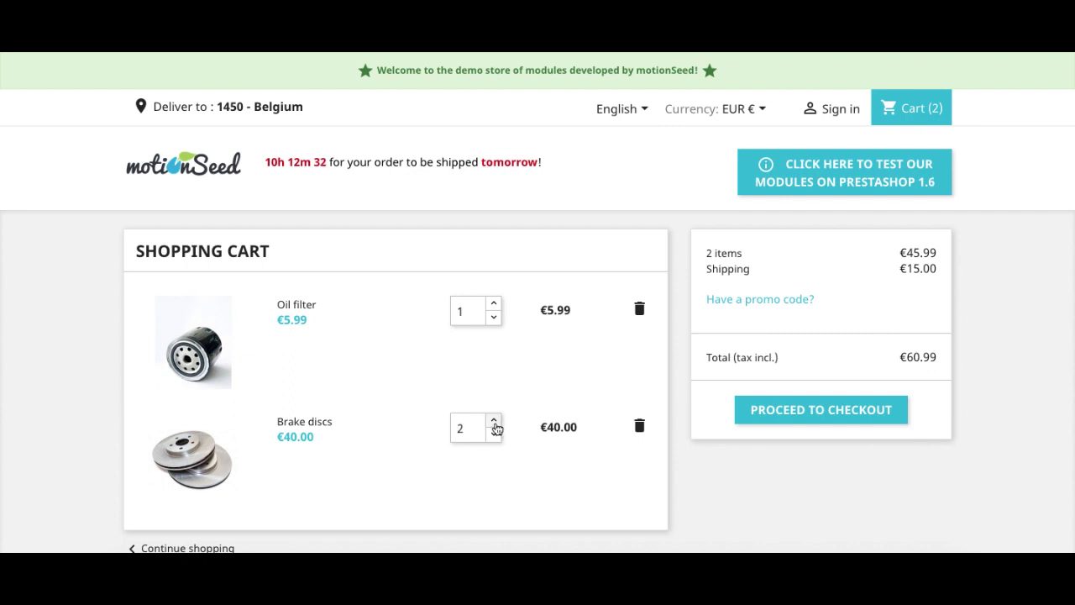